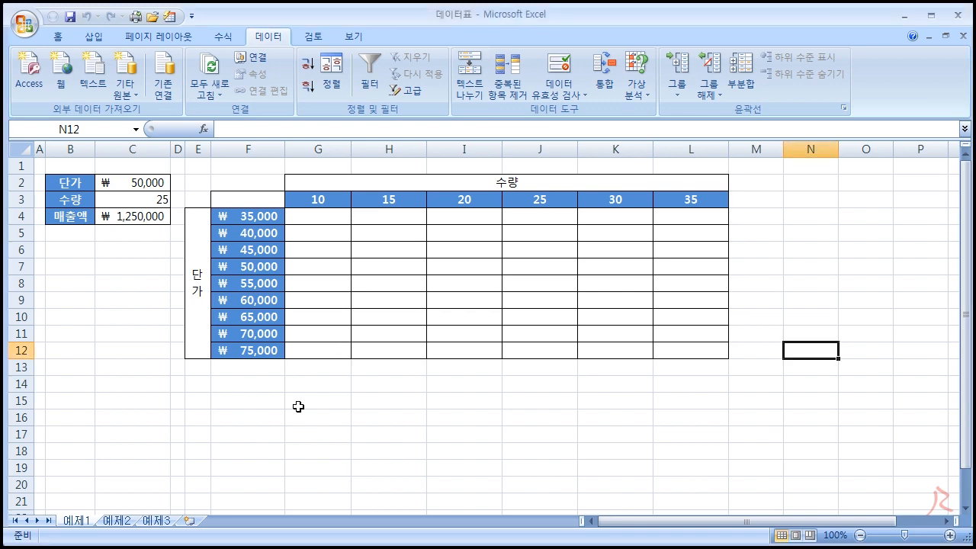
- Examine the unit price, quantity and sales formula in C2:C4 and the empty price-by-quantity table in F3:L12
left_click(264, 395)
left_click(131, 182)
left_click(145, 203)
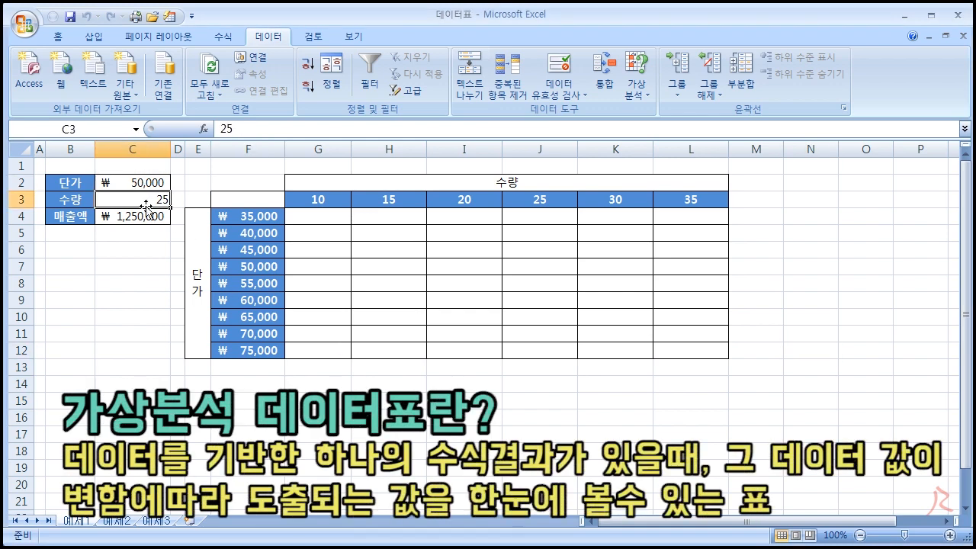
left_click(136, 216)
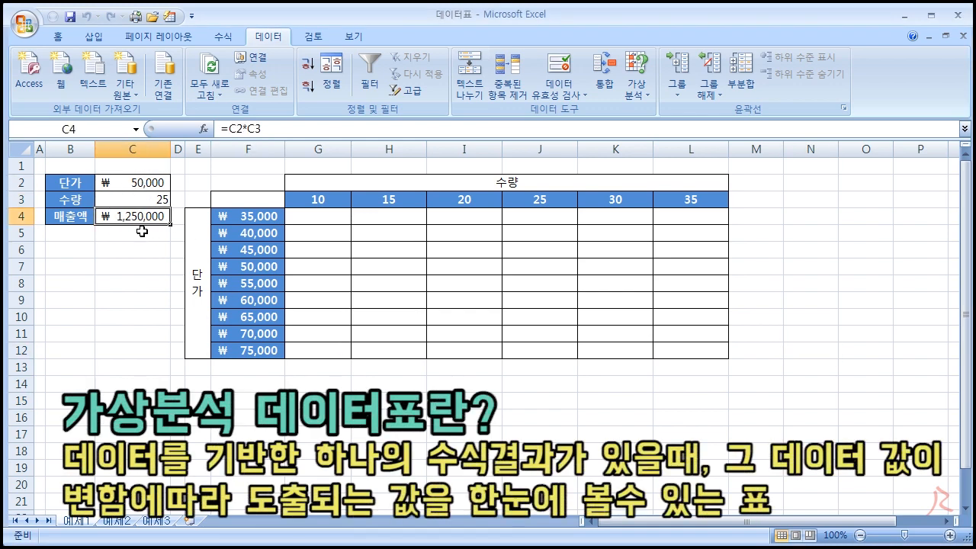
left_click(145, 184)
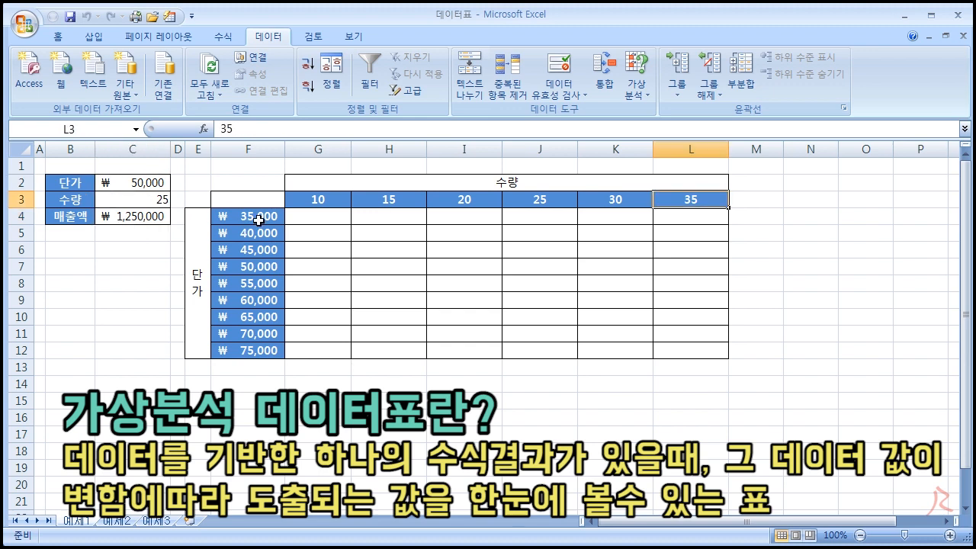
left_click_drag(258, 219, 267, 347)
left_click_drag(326, 199, 688, 201)
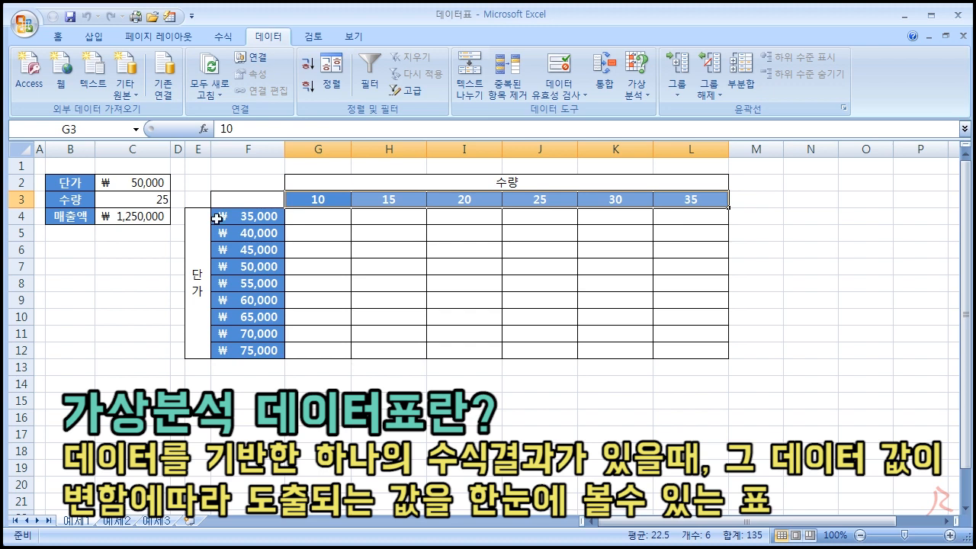
left_click(126, 216)
left_click_drag(327, 224, 696, 347)
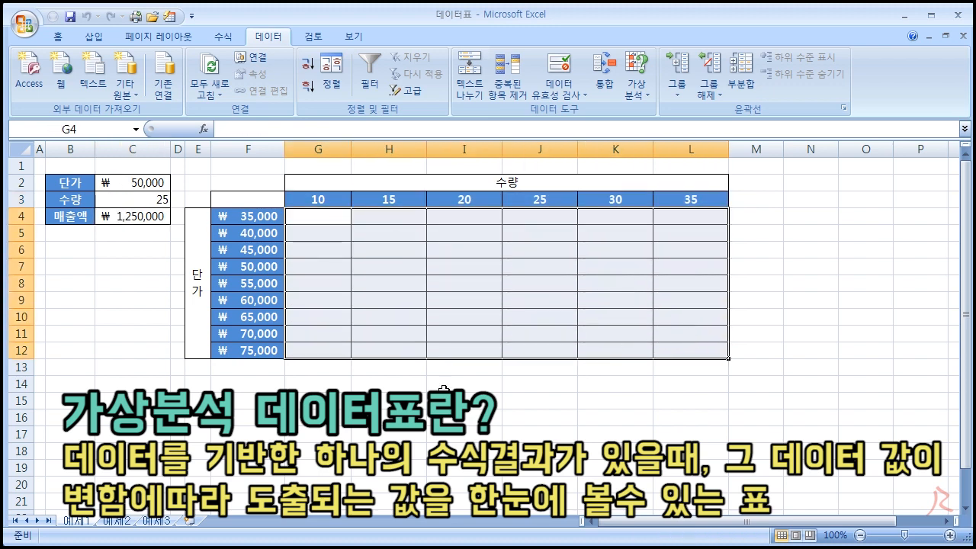
left_click(346, 392)
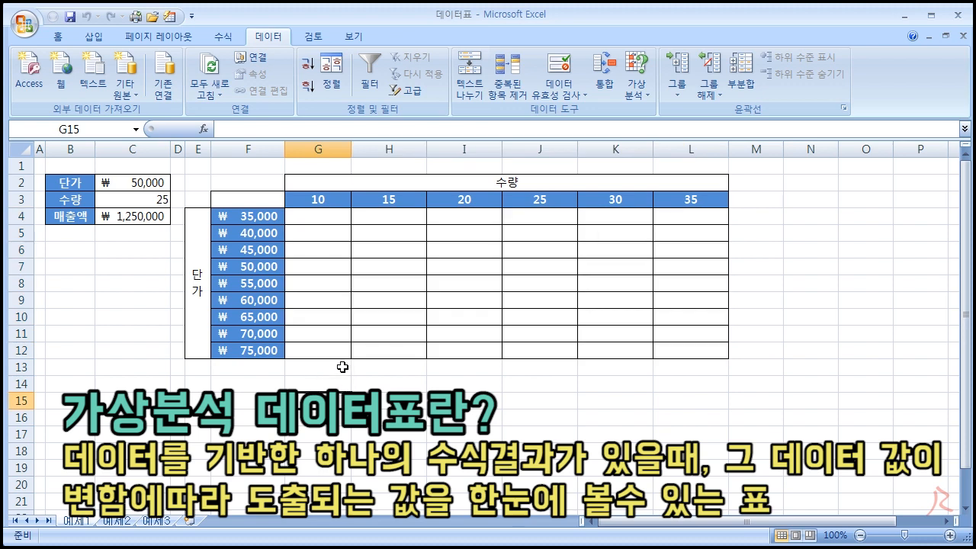
- Review how the C4 sales formula uses C2 and C3, and match them to the table's prices in F4:F12 and quantities in G3:L3
left_click(138, 182)
left_click(158, 199)
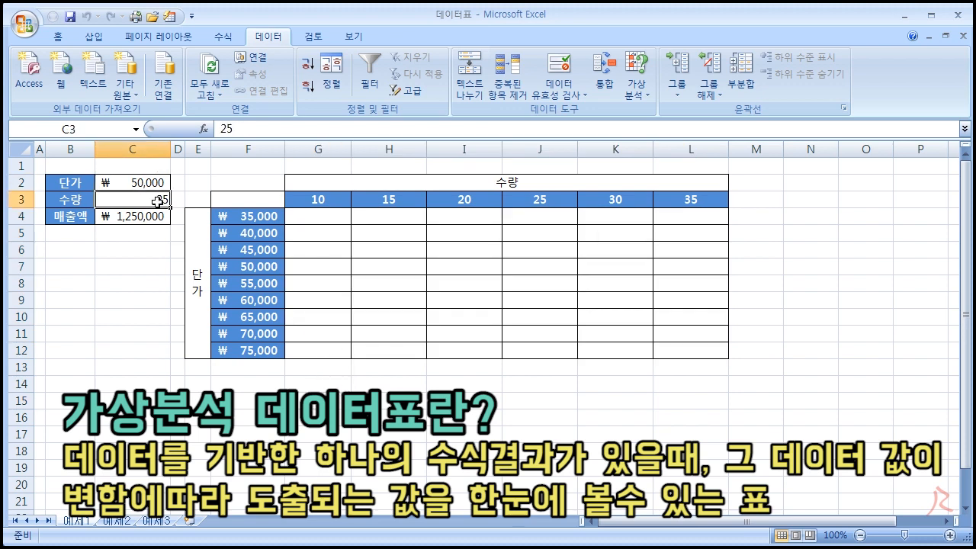
left_click(145, 217)
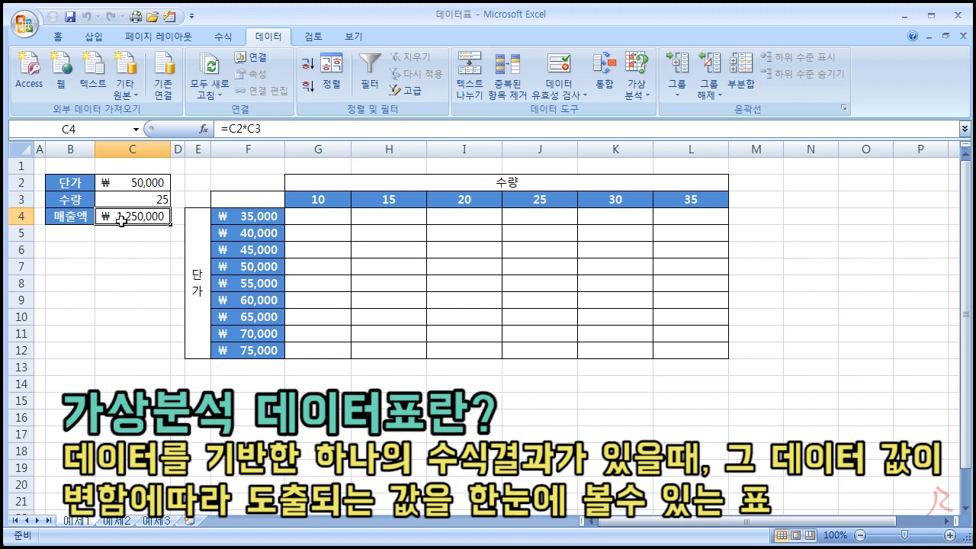
left_click(137, 183)
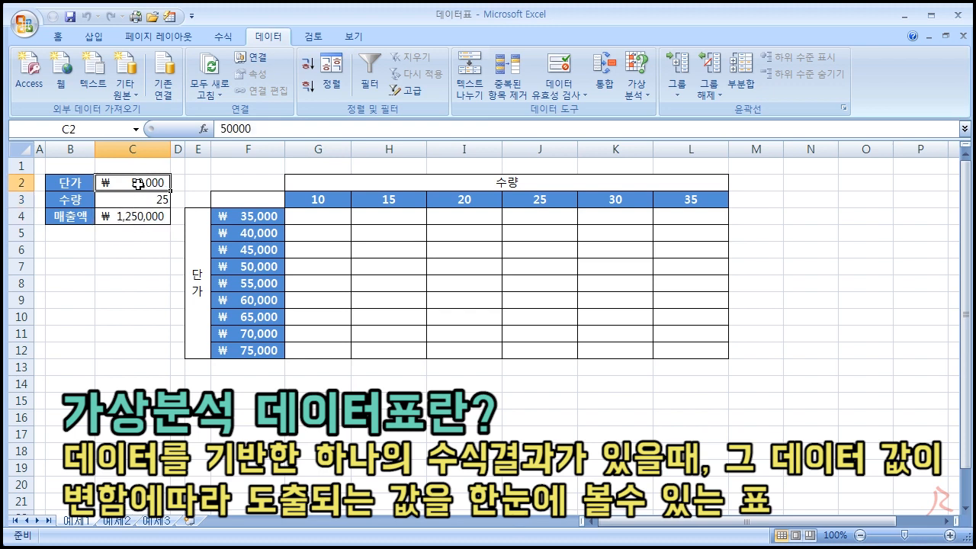
left_click(158, 199)
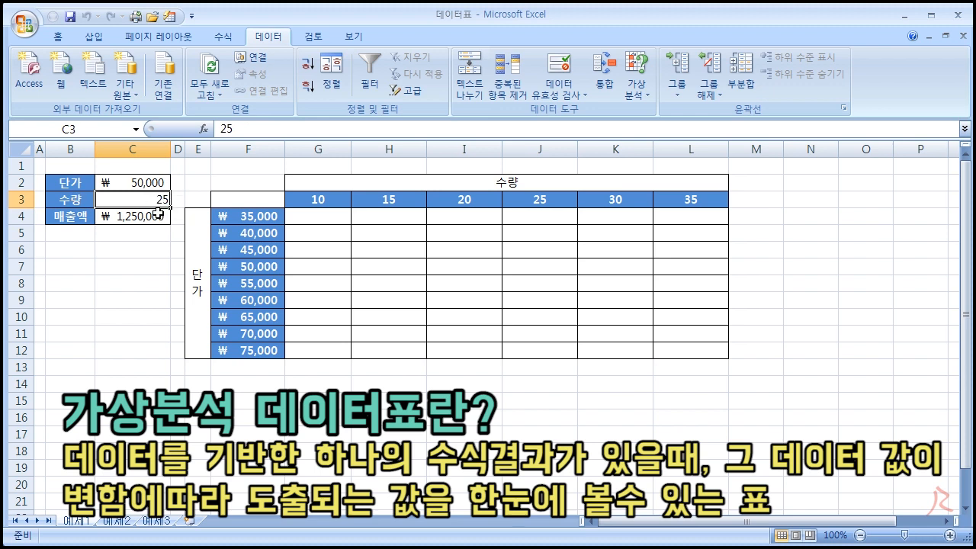
left_click(153, 183)
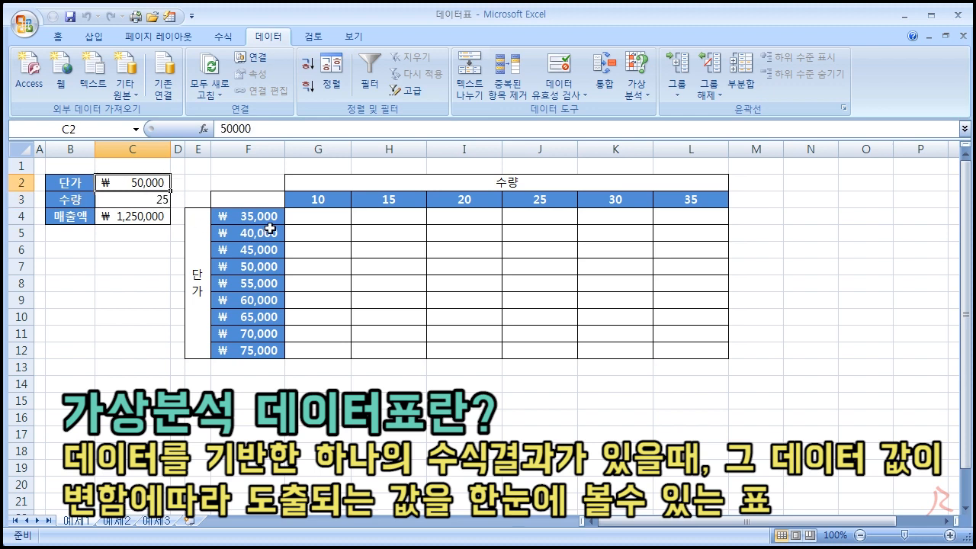
left_click_drag(263, 216, 266, 342)
left_click(149, 202)
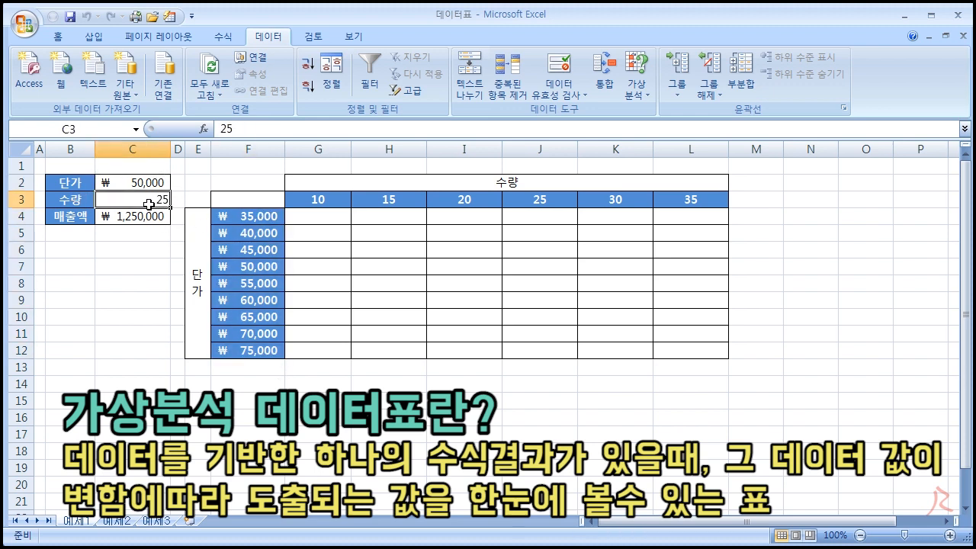
left_click_drag(316, 204, 689, 203)
left_click_drag(325, 218, 681, 349)
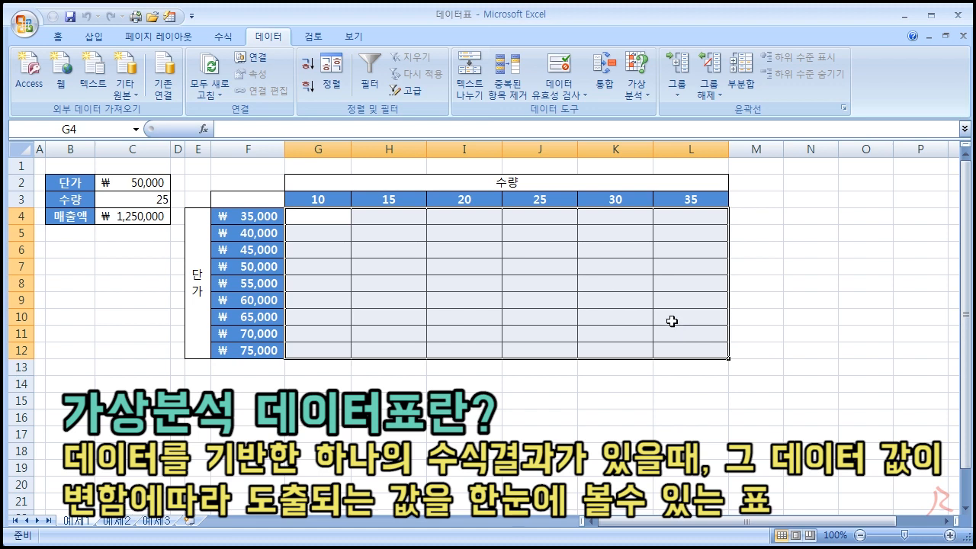
left_click(765, 277)
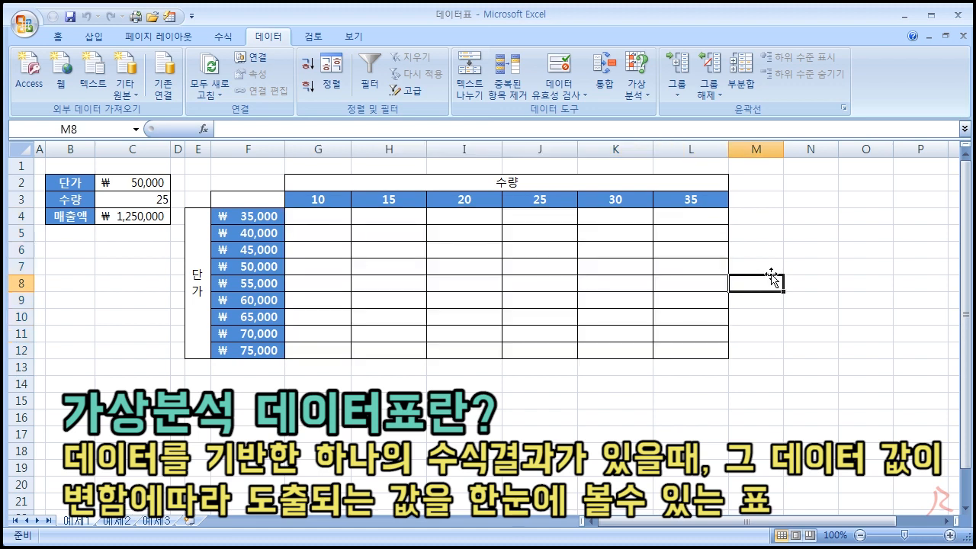
left_click(778, 239)
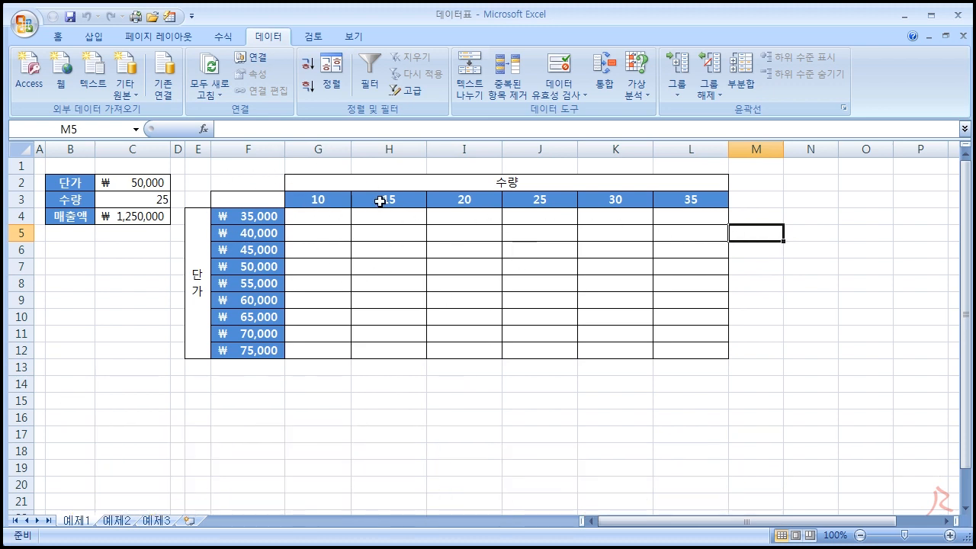
left_click(122, 219)
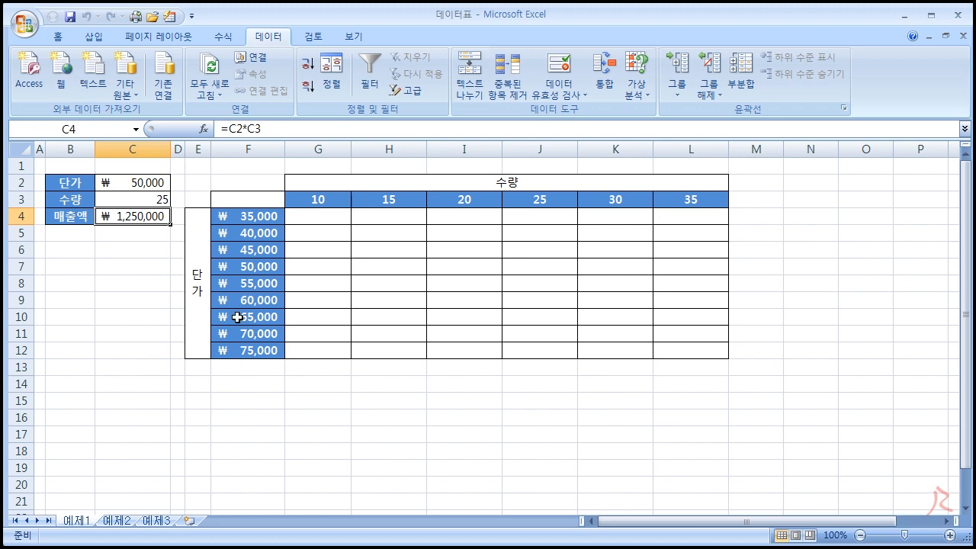
left_click_drag(257, 216, 259, 349)
left_click_drag(319, 195, 663, 197)
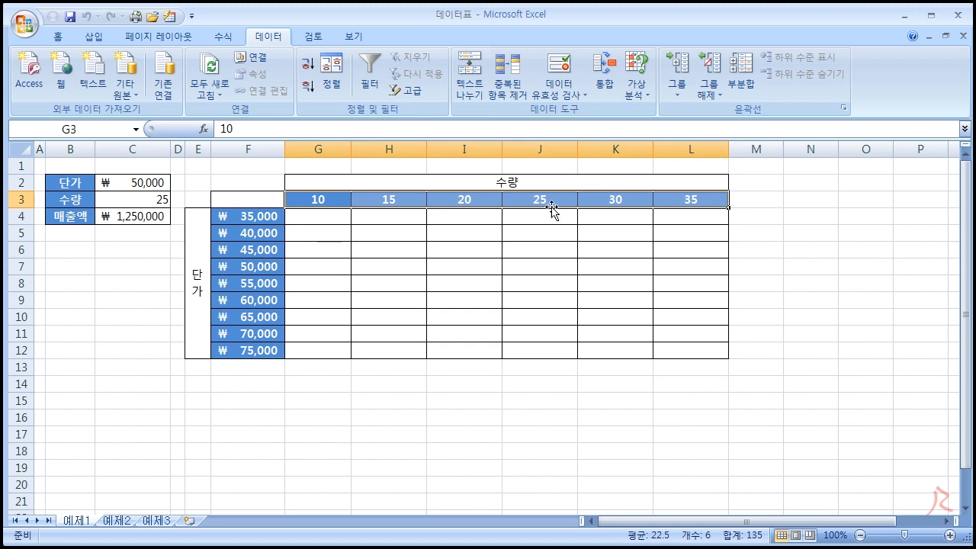
- Try copying the formula =C2*C3 from C4 into the table's corner cell F3, and clear that cell again
left_click(267, 203)
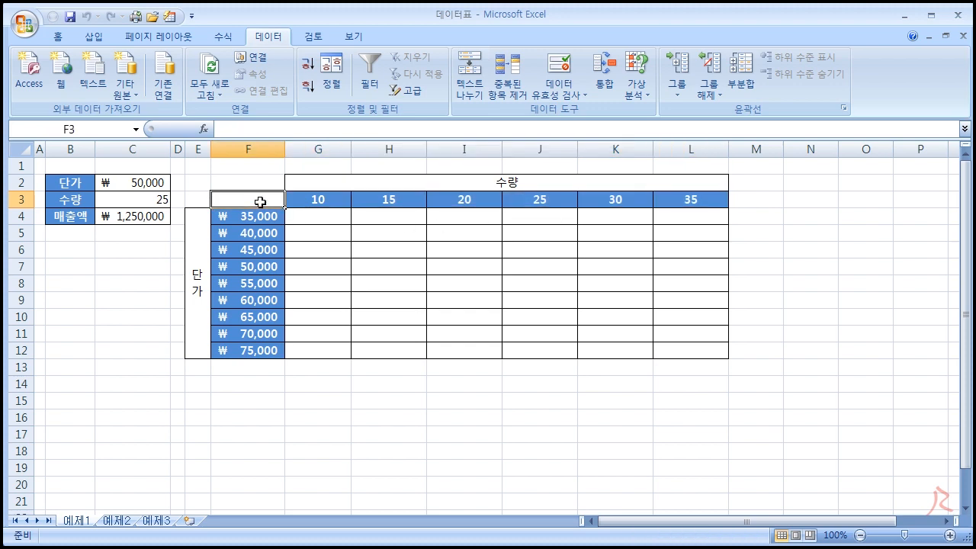
double_click(146, 217)
left_click_drag(146, 217, 81, 217)
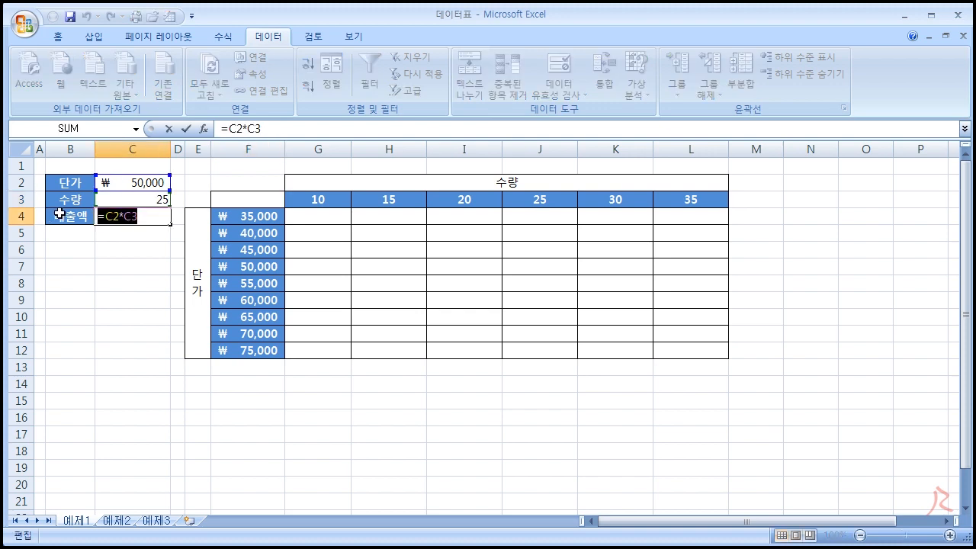
key("ctrl+c")
key("Escape")
left_click(245, 199)
key("ctrl+v")
key("Return")
left_click(268, 200)
key("Delete")
- Link the table's corner cell F3 to the sales amount with the formula =C4
type("=")
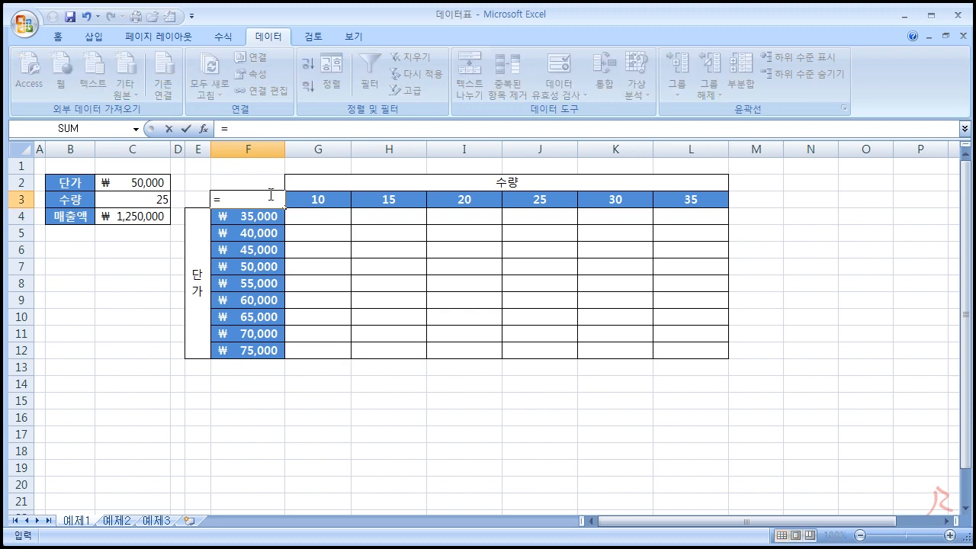
left_click(133, 219)
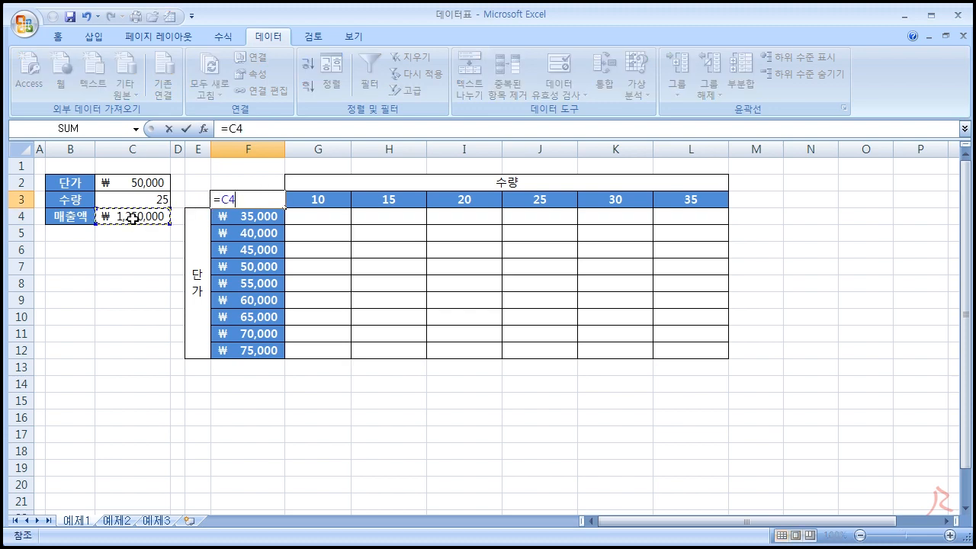
key("Return")
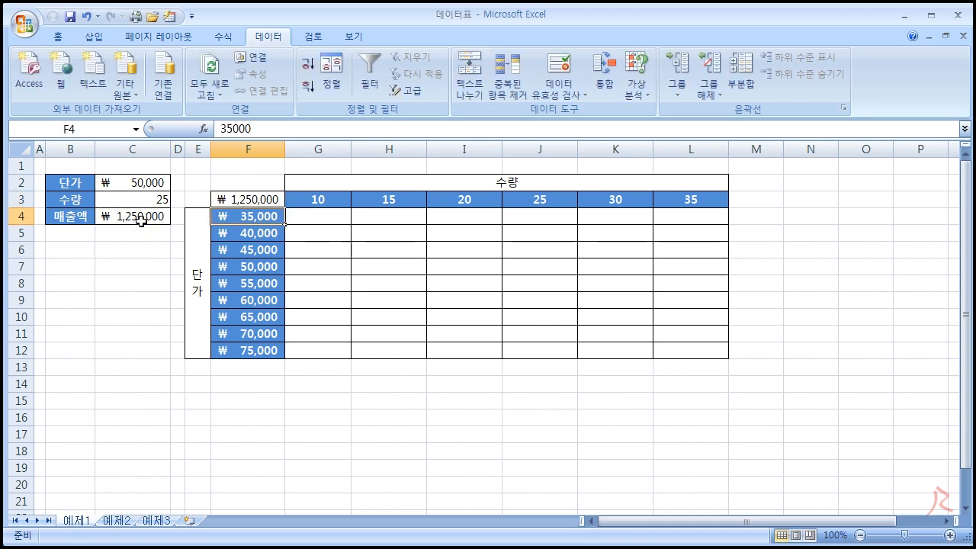
- Start a what-if Data Table on the range F3:L12, keeping its dialog clear of the input cells
left_click(252, 201)
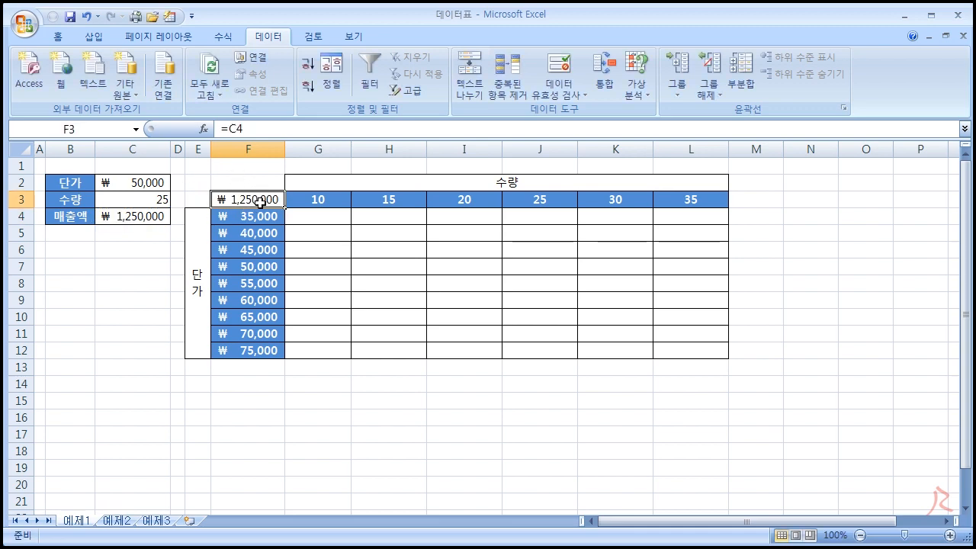
left_click_drag(252, 200, 682, 351)
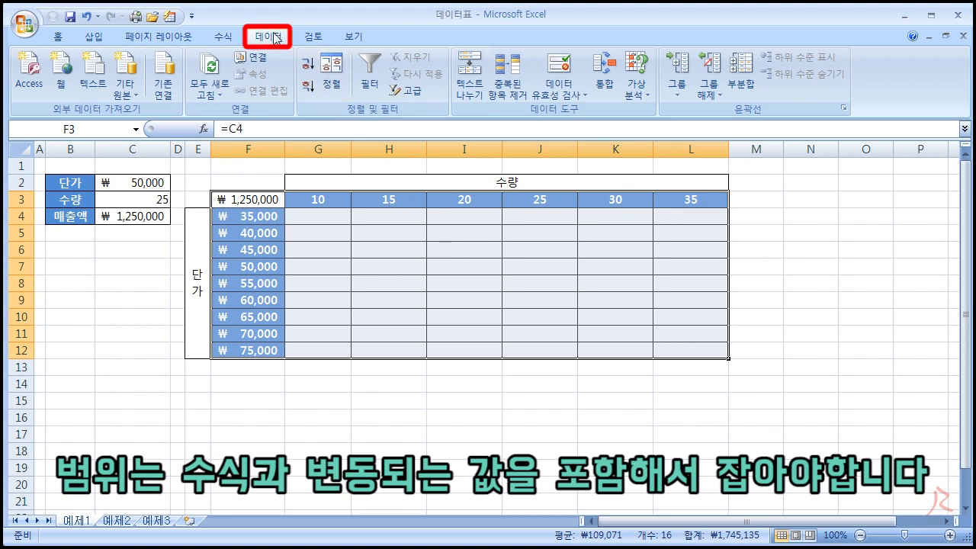
left_click(633, 90)
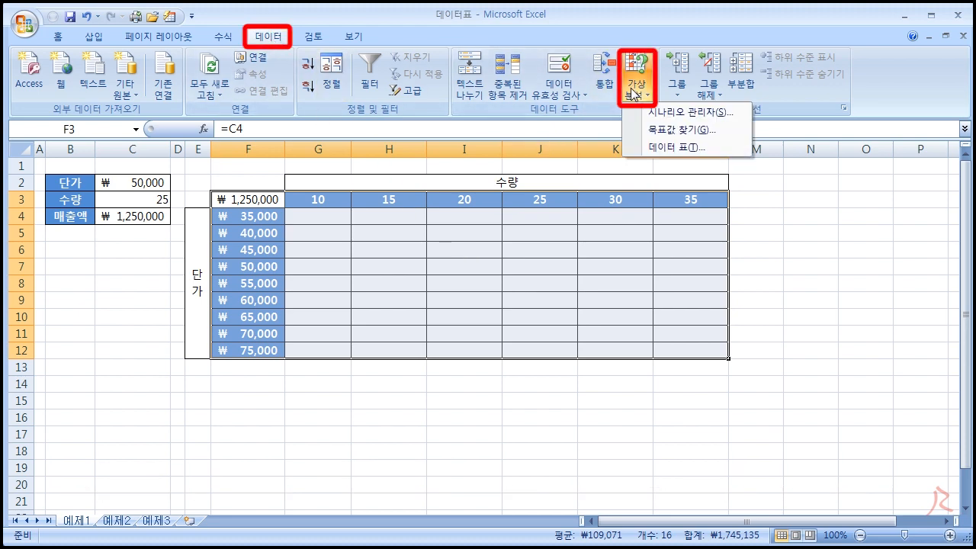
left_click(663, 147)
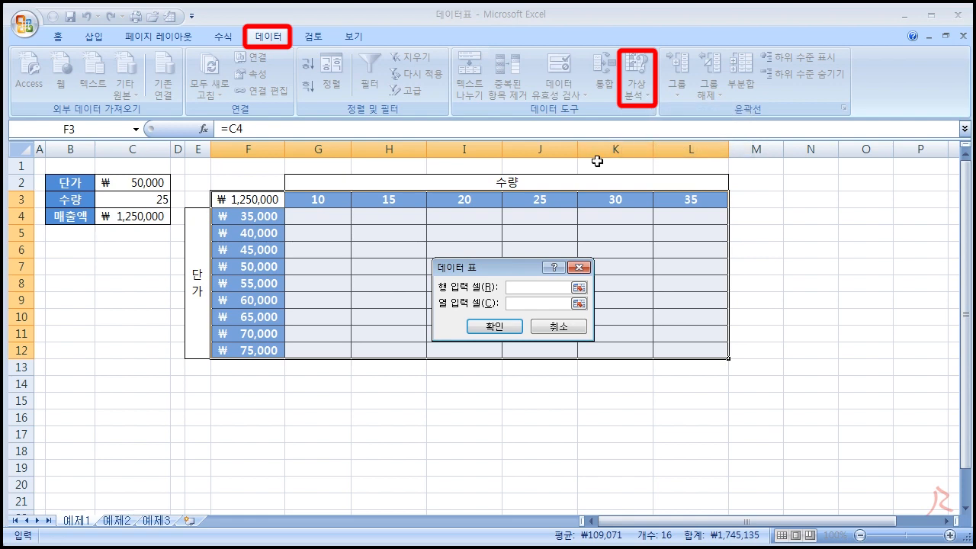
left_click_drag(523, 242, 525, 240)
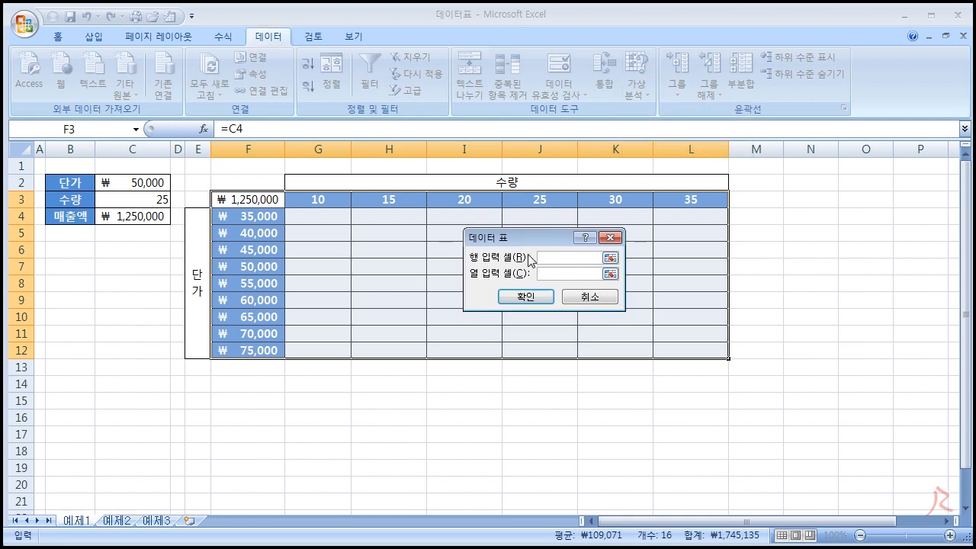
left_click_drag(522, 241, 513, 224)
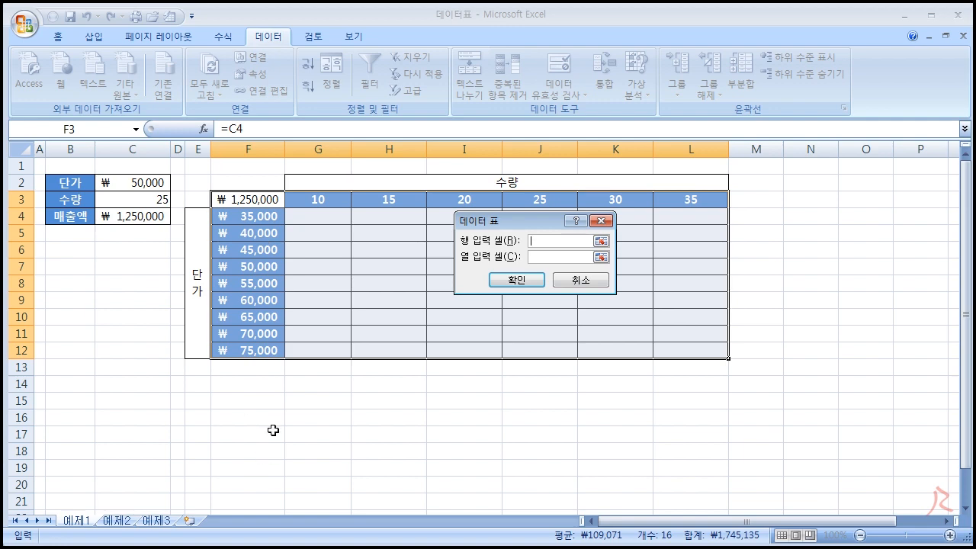
left_click_drag(486, 224, 447, 264)
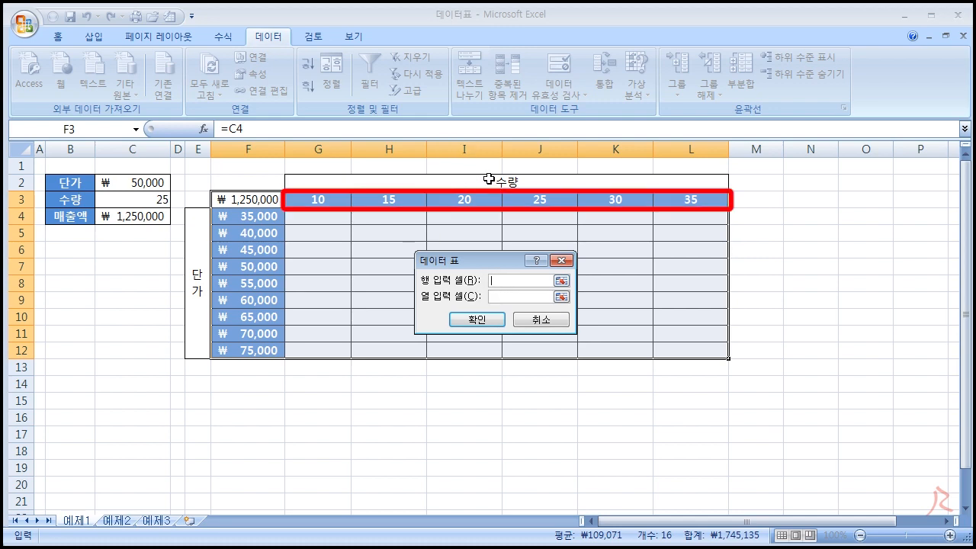
- Set the row input cell to $C$3 and the column input cell to $C$2, and generate the data table
left_click(147, 199)
left_click(507, 298)
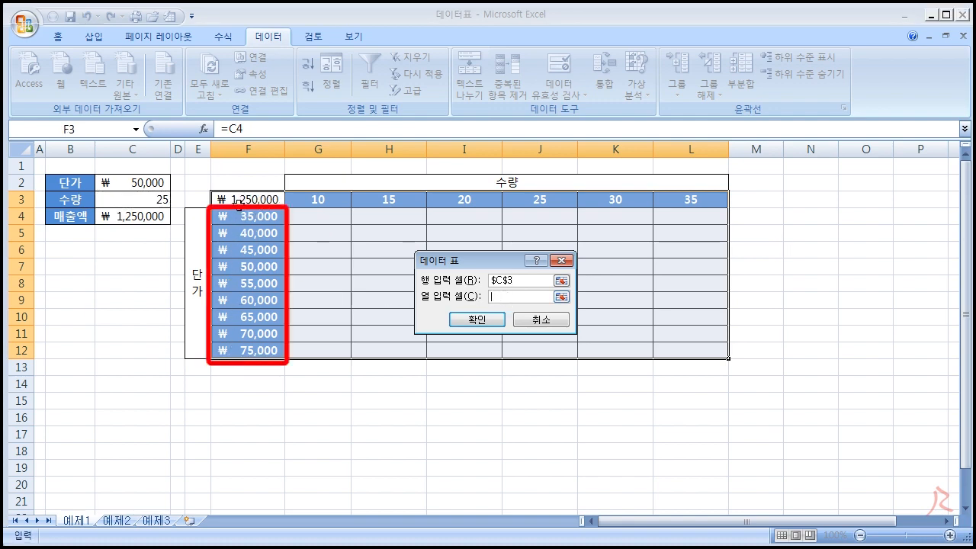
left_click(138, 183)
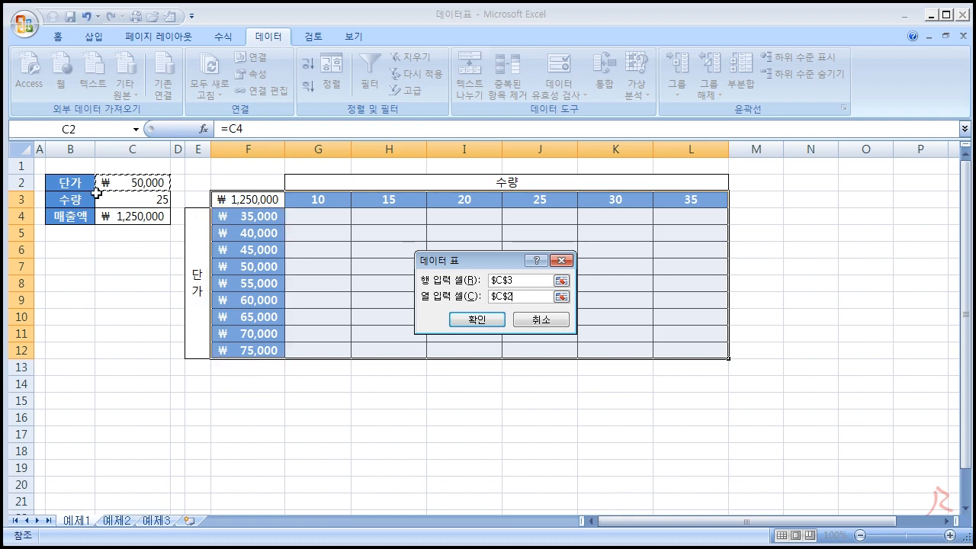
left_click(474, 319)
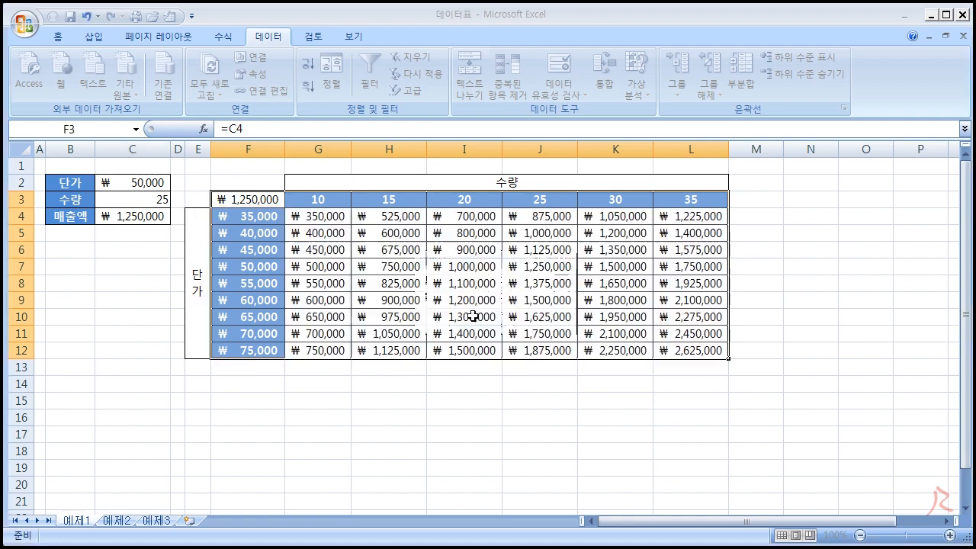
- Review the calculated sales amounts in G4:L12 against the unit prices and quantities, including the TABLE formula
left_click_drag(314, 219, 680, 352)
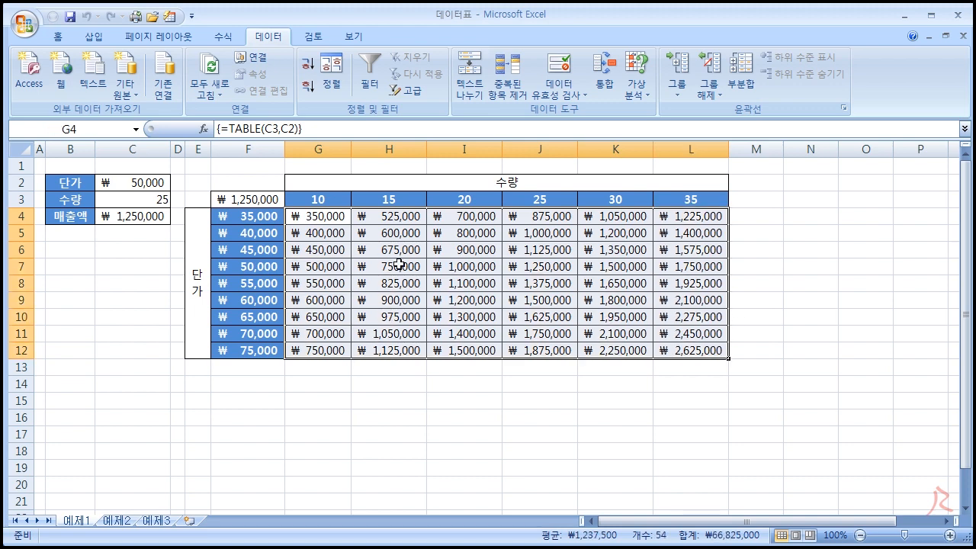
left_click(542, 414)
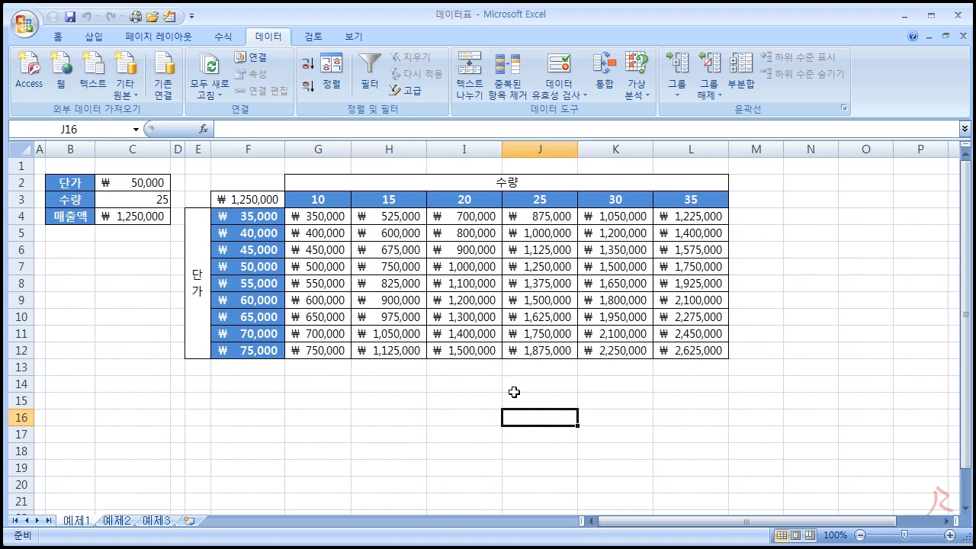
left_click_drag(255, 216, 264, 349)
left_click_drag(315, 202, 677, 203)
left_click(489, 271)
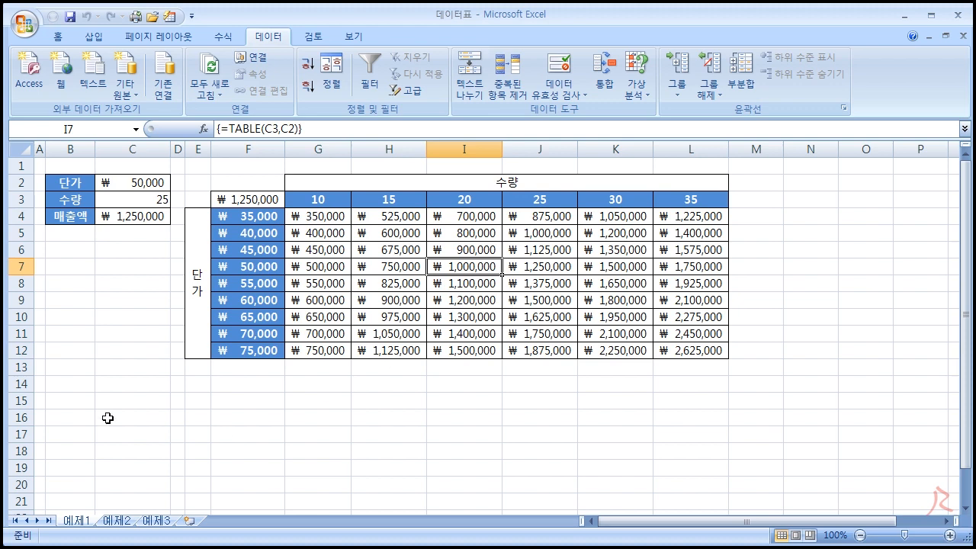
- On the 예제2 sheet, link cell G3 under the 매출액 heading to the sales amount with the formula =C4
left_click(117, 521)
left_click(283, 399)
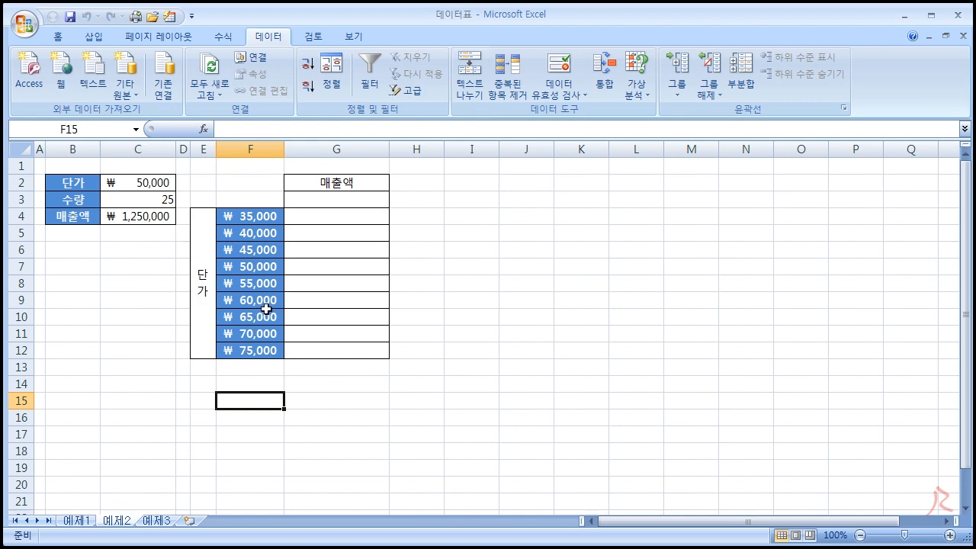
left_click(254, 201)
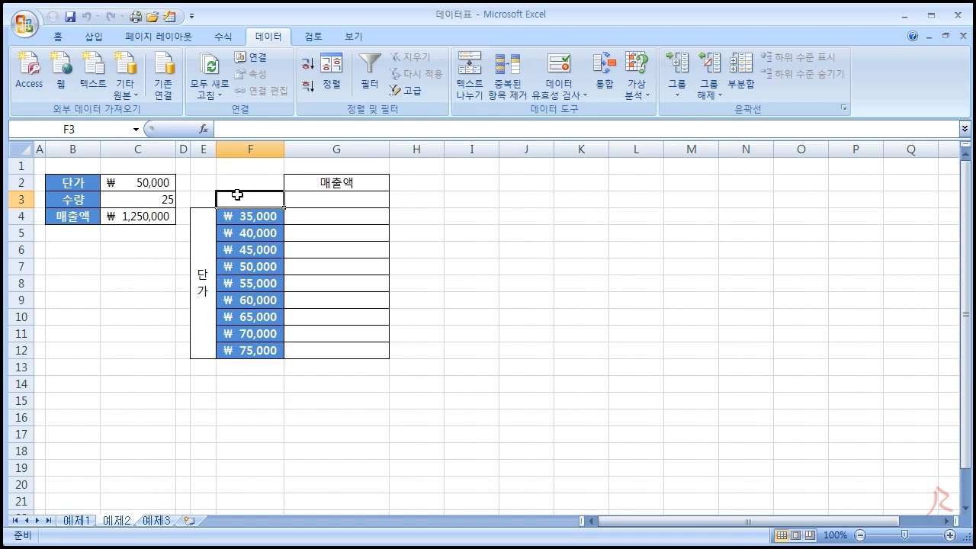
left_click(264, 216)
left_click_drag(264, 215, 264, 347)
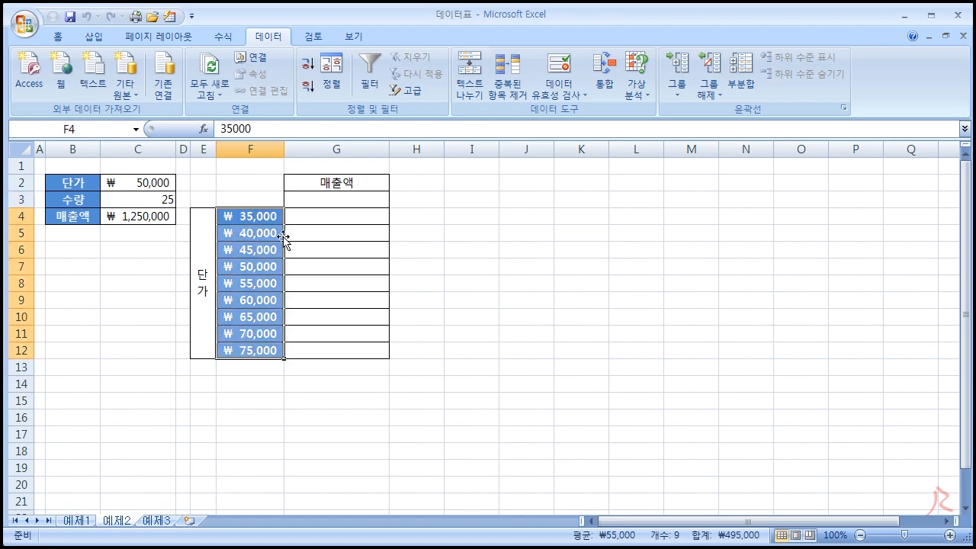
left_click(337, 201)
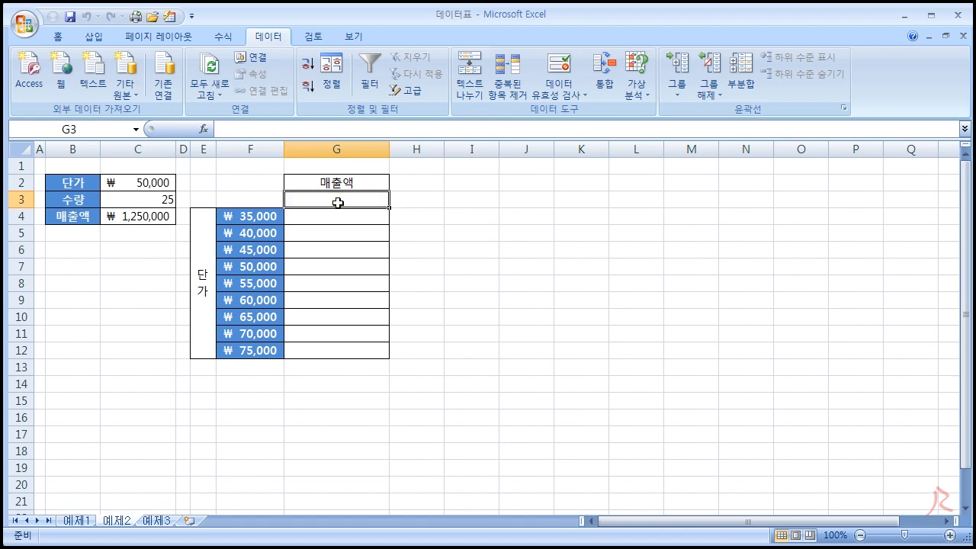
type("=")
left_click(153, 213)
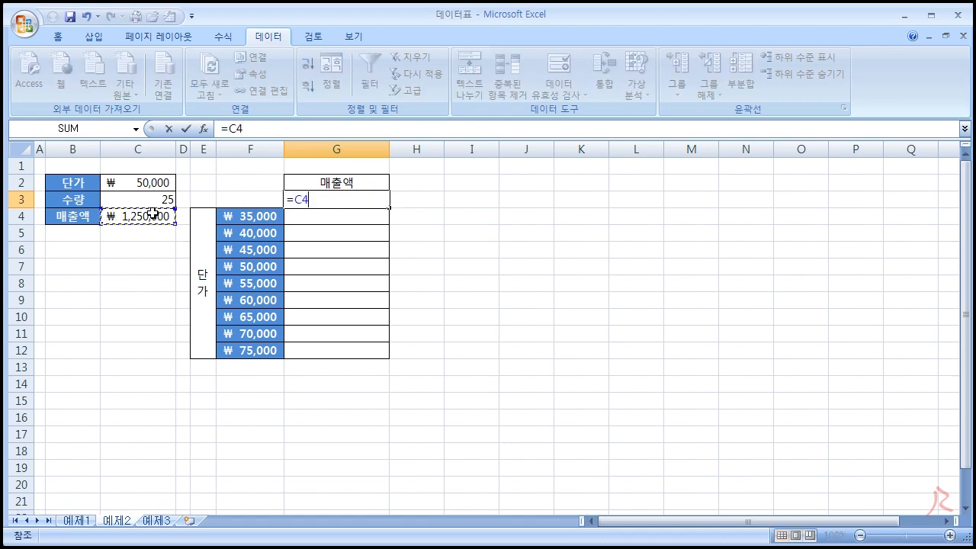
key("Return")
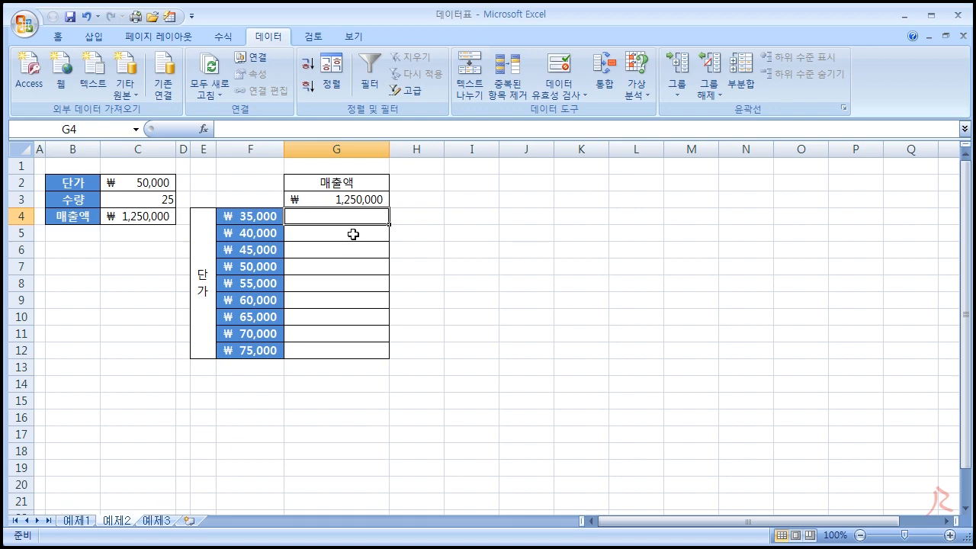
- Generate a one-variable Data Table on F3:G12 using only $C$2 as the column input cell, and check the filled column
left_click_drag(328, 198, 258, 352)
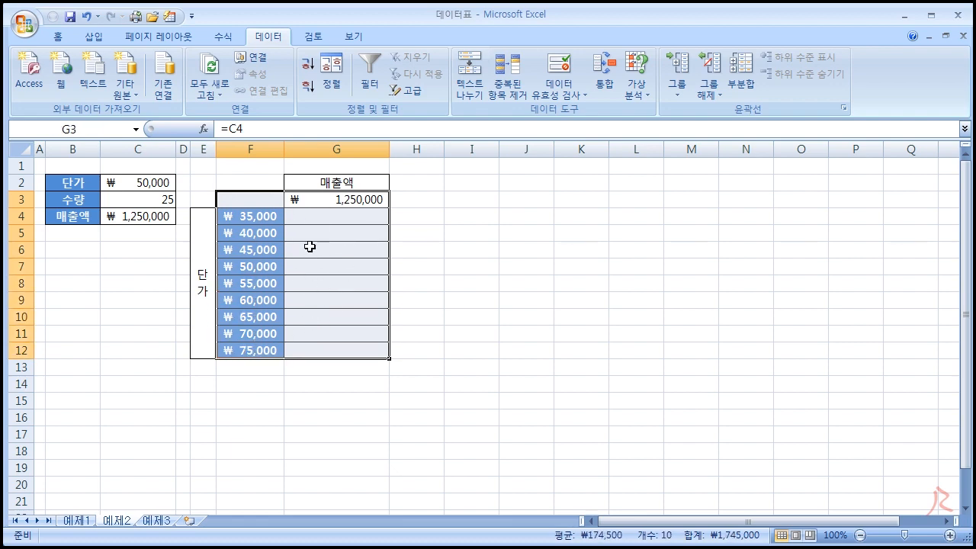
left_click(637, 95)
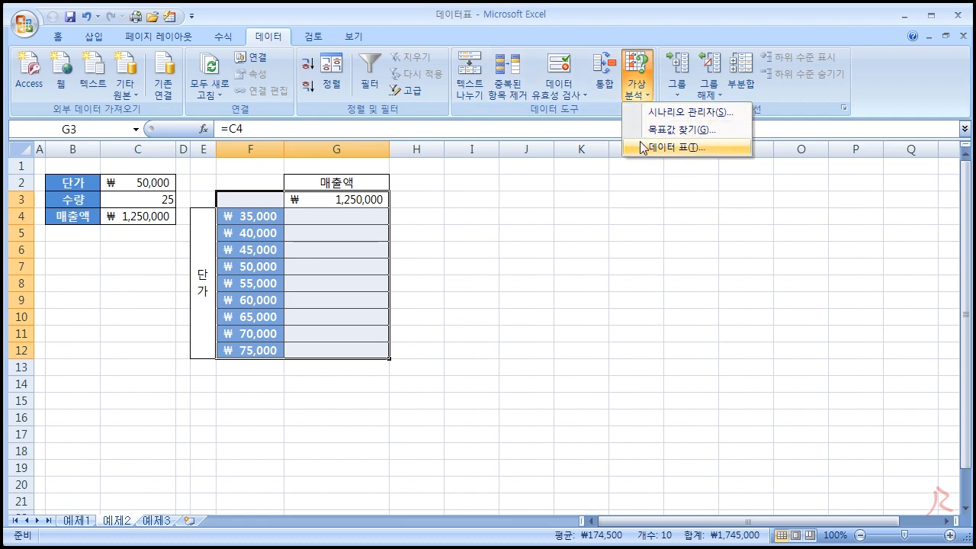
left_click_drag(495, 259, 549, 180)
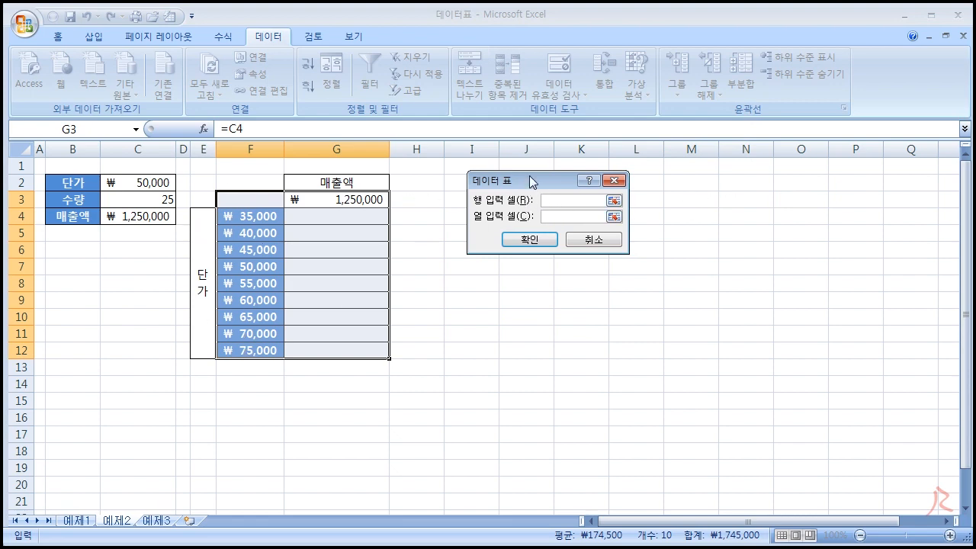
left_click(575, 214)
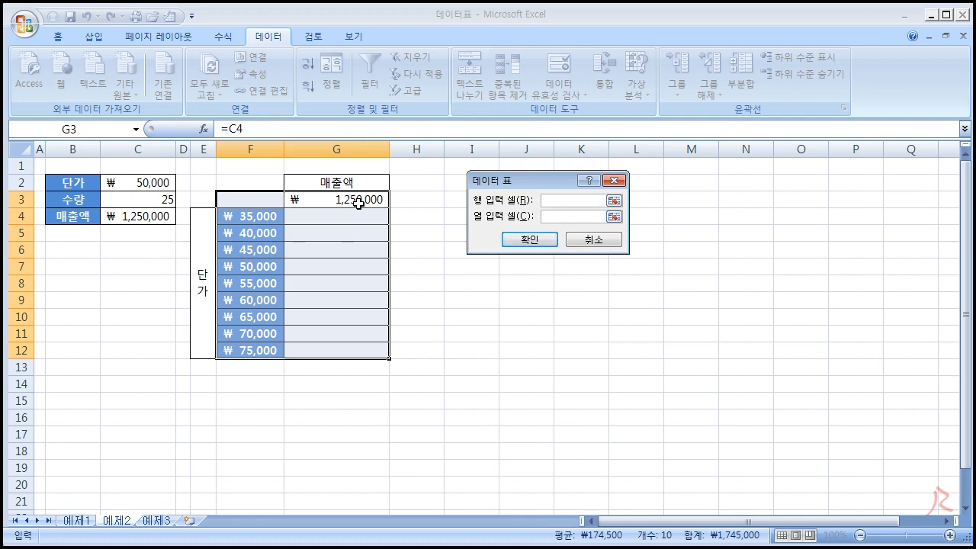
left_click(142, 183)
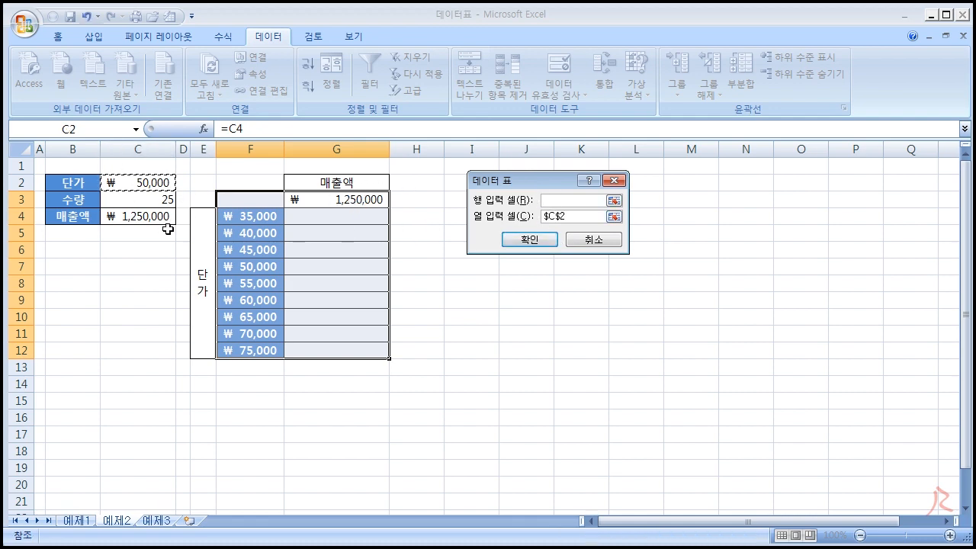
left_click(532, 241)
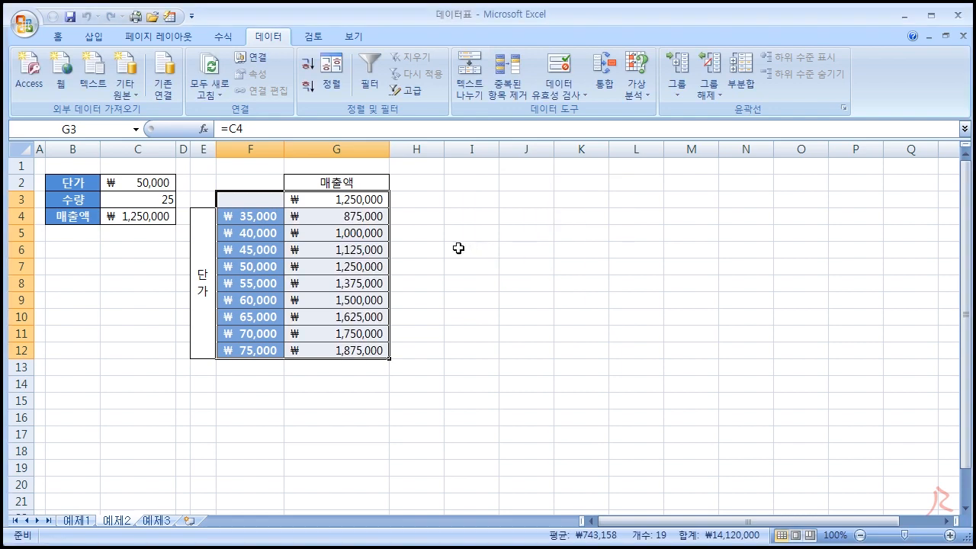
left_click_drag(361, 217, 356, 355)
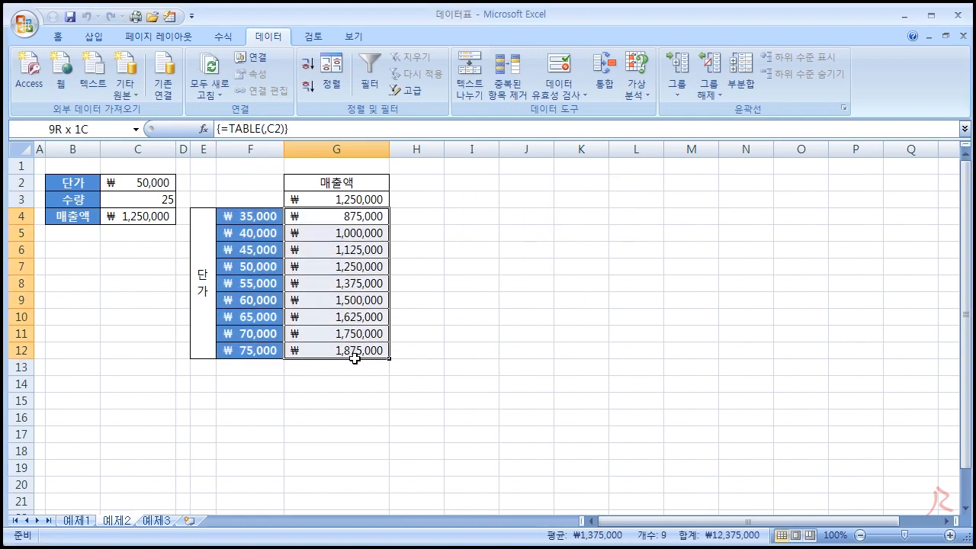
left_click(514, 279)
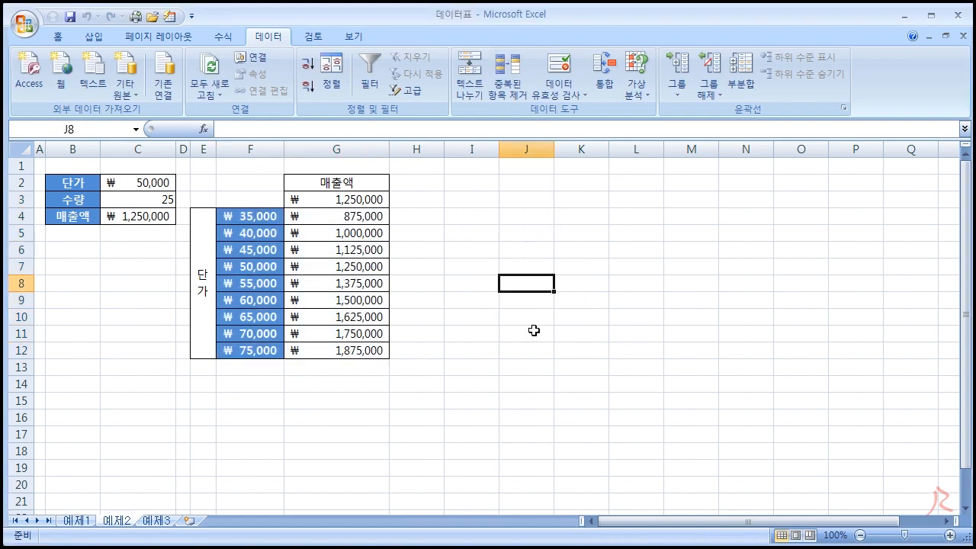
- Open the 예제3 sheet and examine the deposit inputs, the FV formula in C5, the interest rates and the monthly payments
left_click(156, 520)
left_click(465, 405)
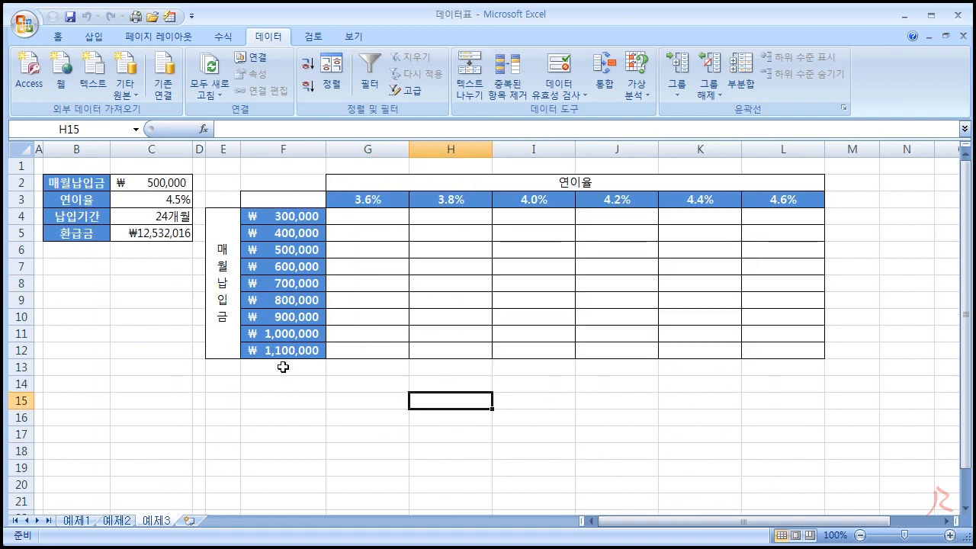
left_click(152, 233)
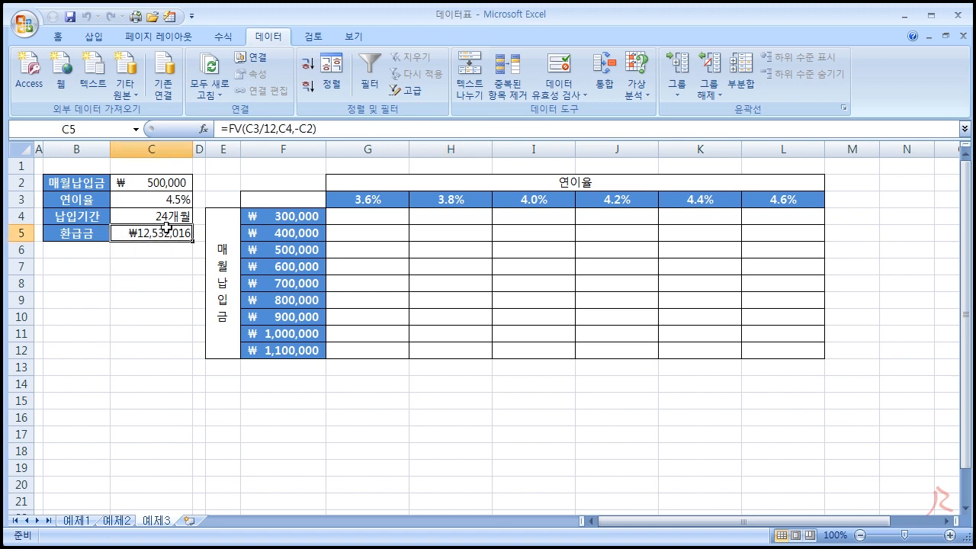
left_click(167, 186)
left_click(165, 200)
left_click(165, 216)
left_click(156, 236)
left_click_drag(355, 201, 744, 201)
left_click_drag(281, 220, 282, 345)
left_click_drag(363, 203, 810, 200)
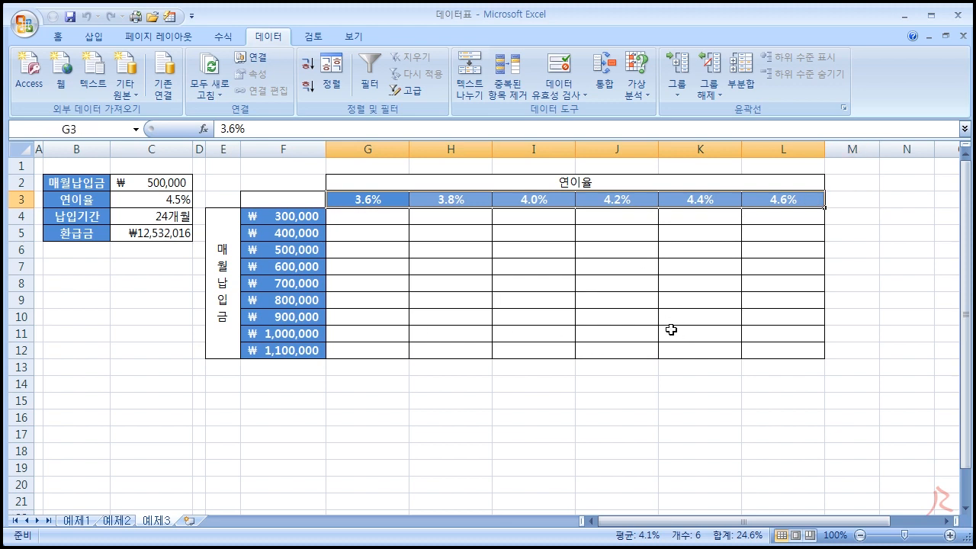
- Link the table's corner cell F3 to the refund amount with the formula =C5
left_click(312, 203)
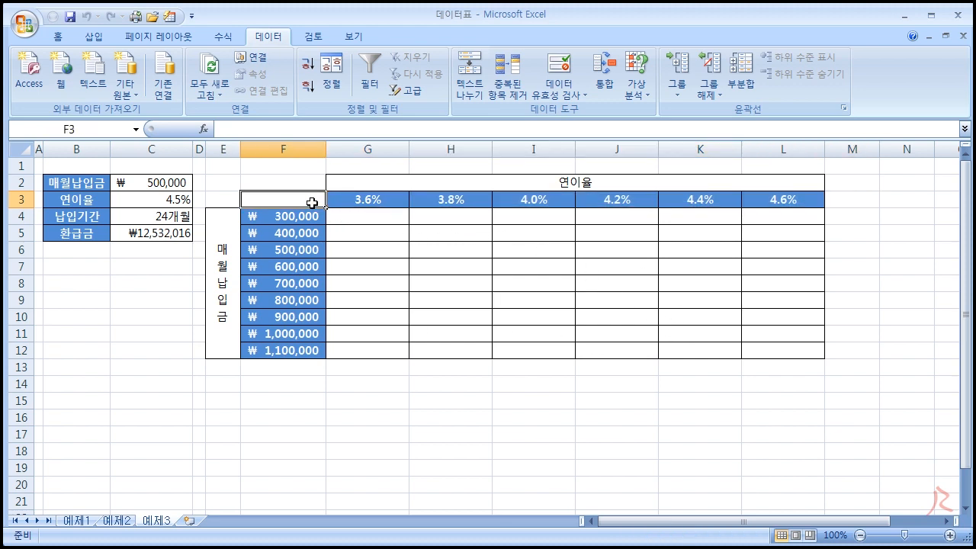
type("=")
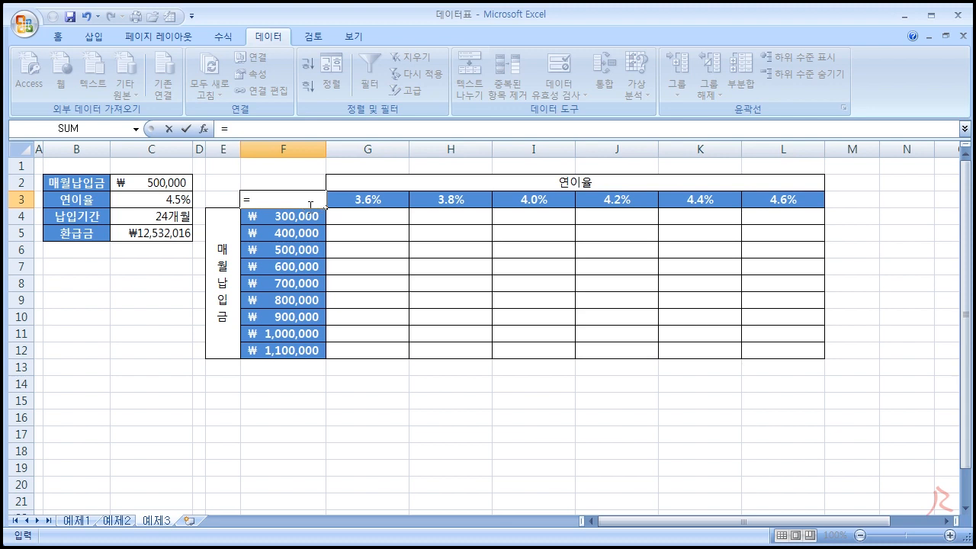
left_click(148, 235)
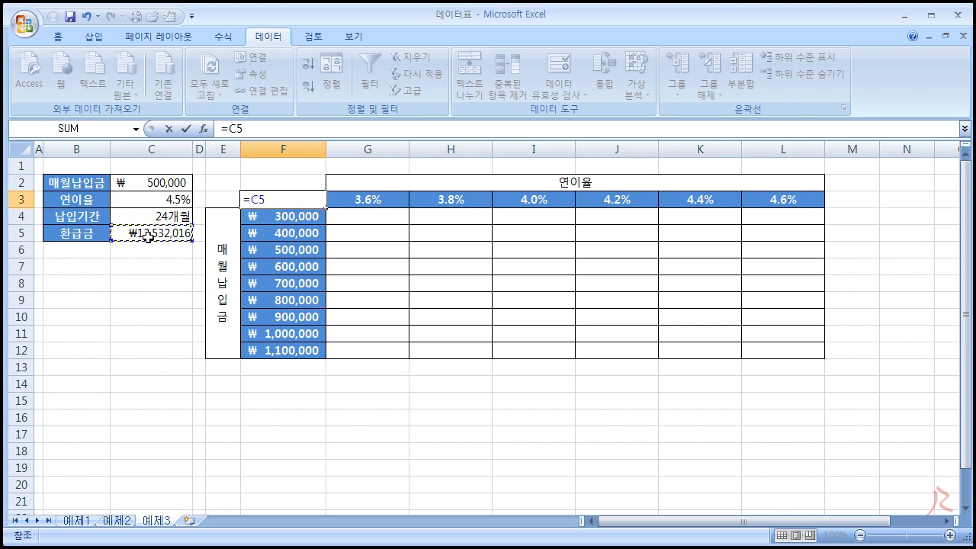
key("Return")
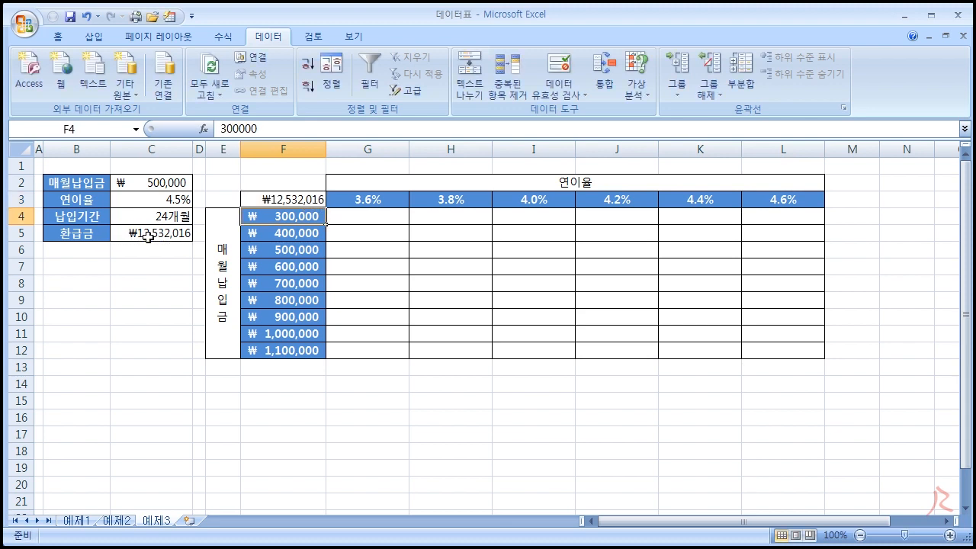
- Generate a Data Table on F3:L12 with $C$3 as the row input cell and $C$2 as the column input cell
left_click(282, 196)
left_click_drag(296, 206, 796, 352)
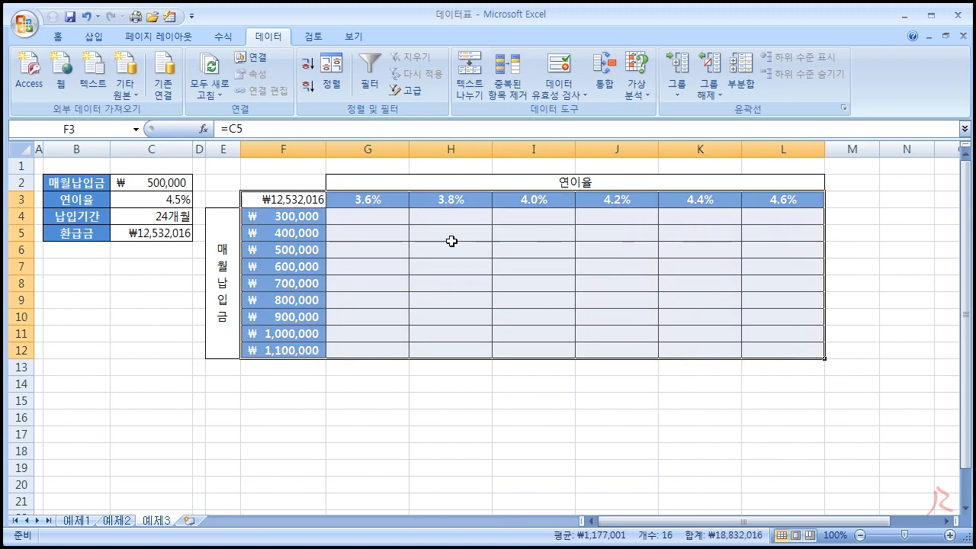
left_click(636, 85)
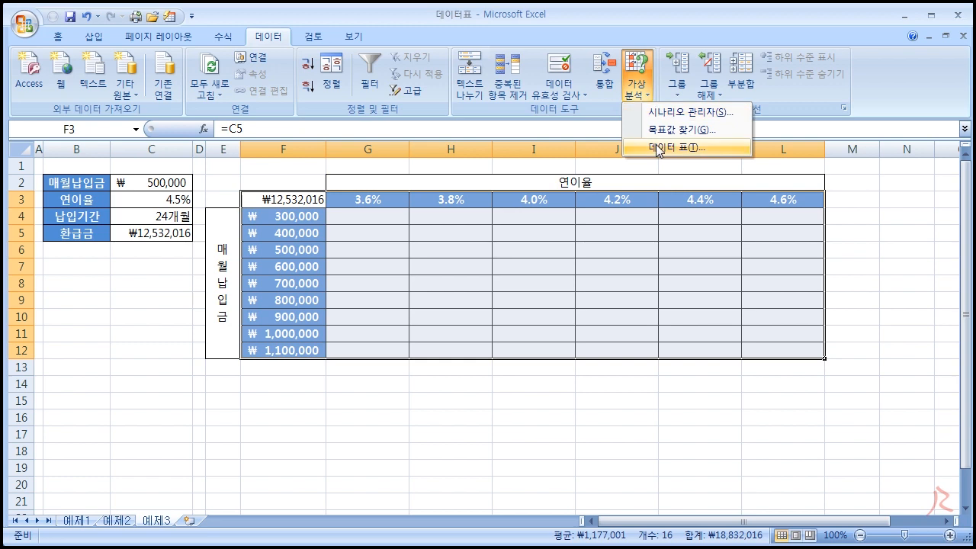
left_click(710, 147)
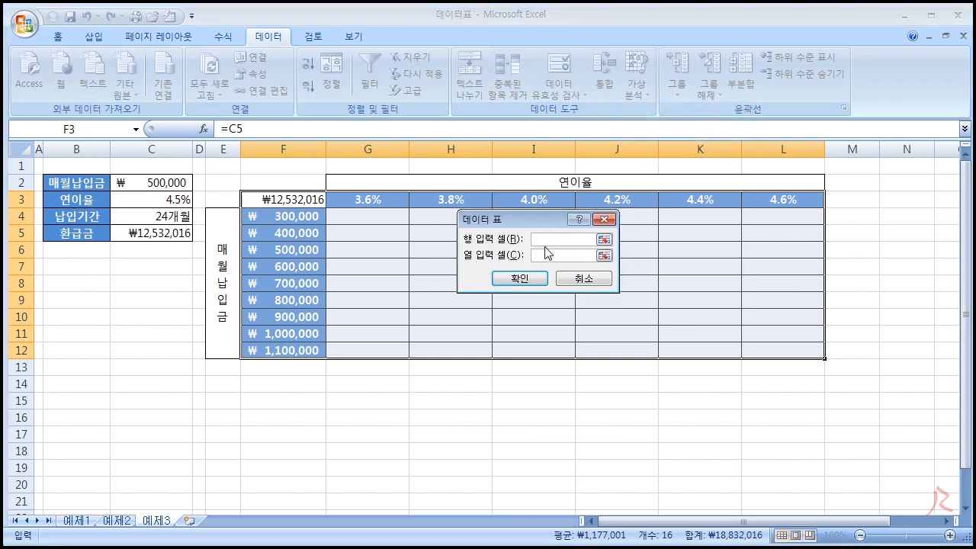
left_click_drag(540, 219, 538, 228)
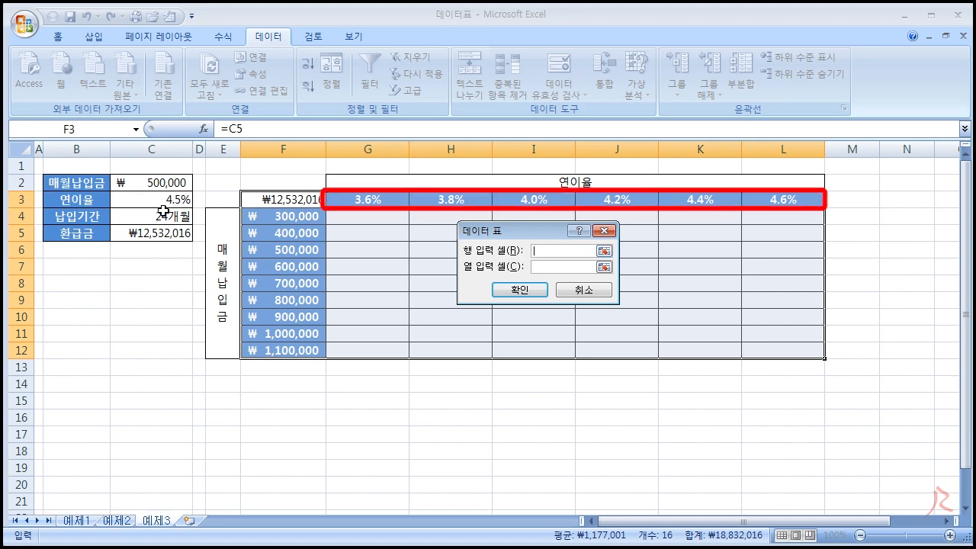
left_click(167, 199)
left_click(573, 273)
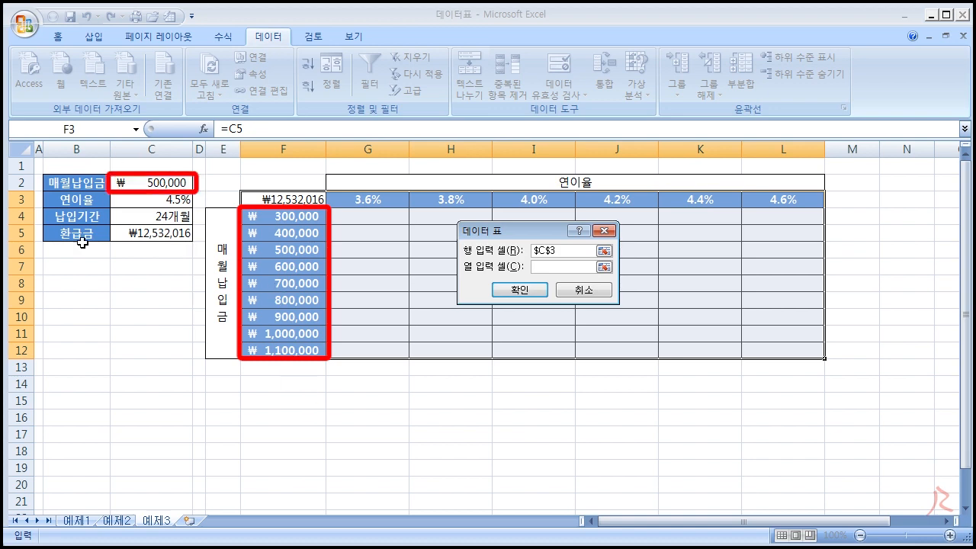
left_click(162, 185)
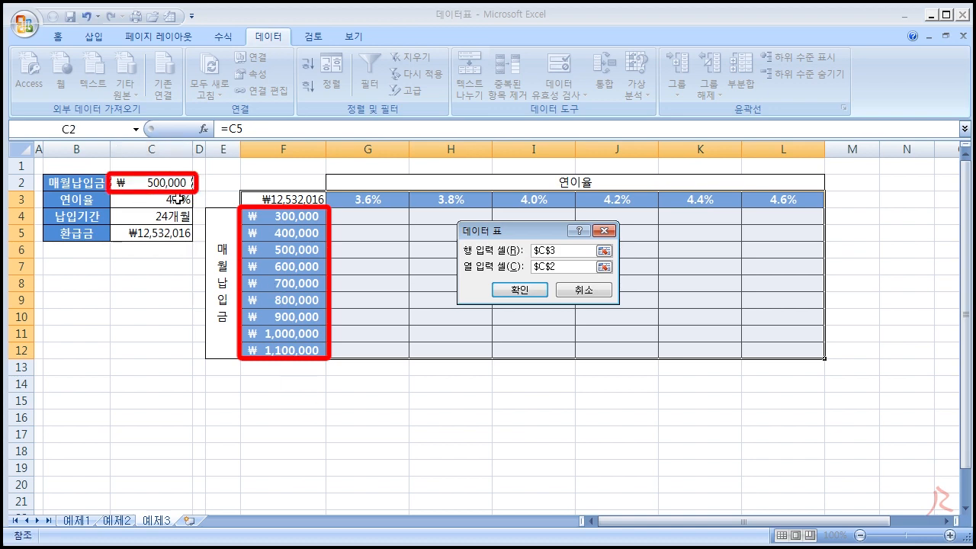
left_click(520, 290)
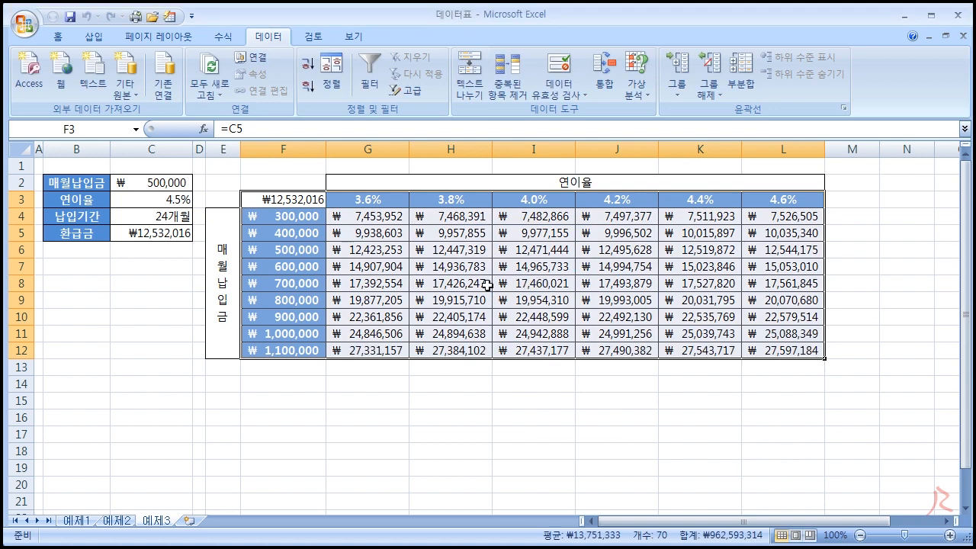
- Review the calculated refunds in G4:L12, the corner formula in F3 and the table's full range F3:L12
left_click(375, 218)
left_click_drag(375, 219, 761, 347)
left_click(539, 399)
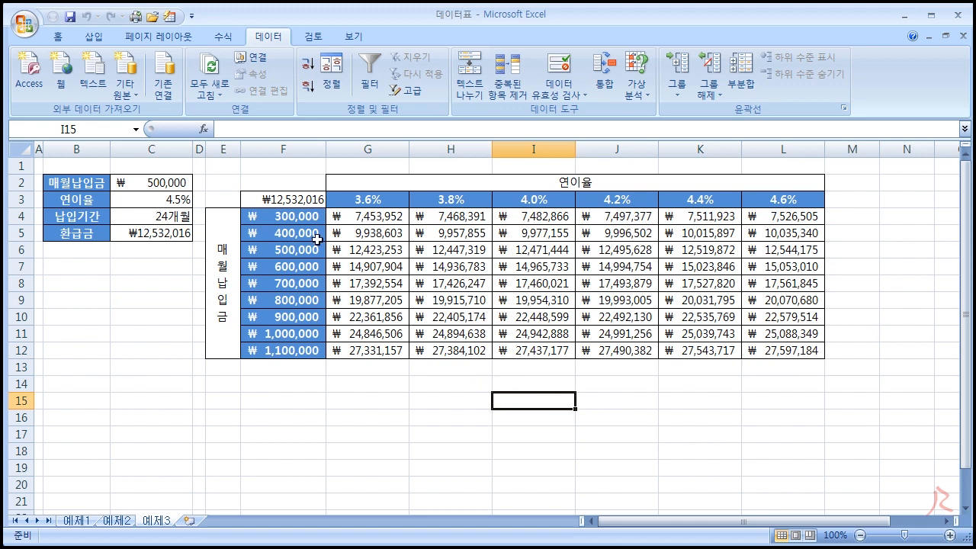
left_click(285, 201)
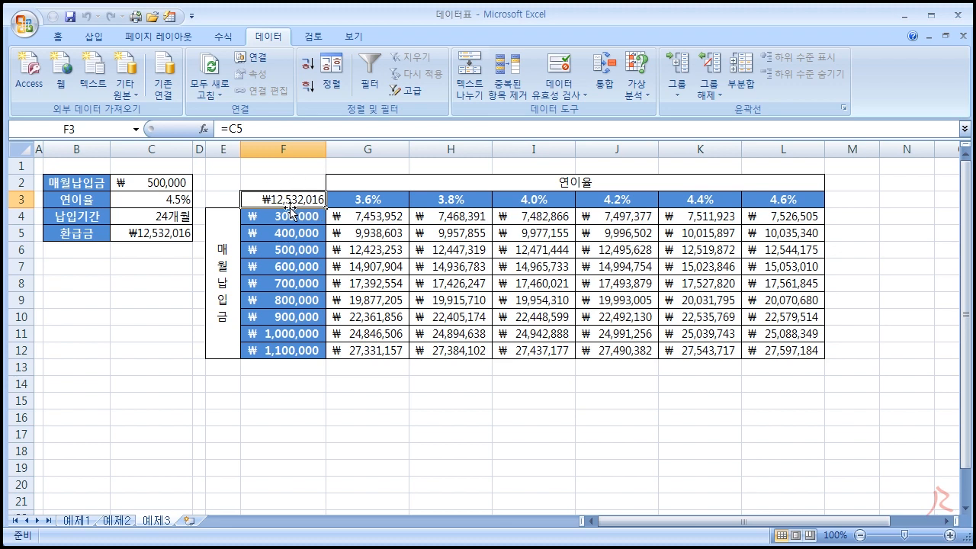
left_click_drag(283, 203, 789, 349)
- Delete the calculated refunds from G4:L12, keeping the interest rate and monthly payment headings
left_click(379, 215)
left_click_drag(379, 216, 829, 370)
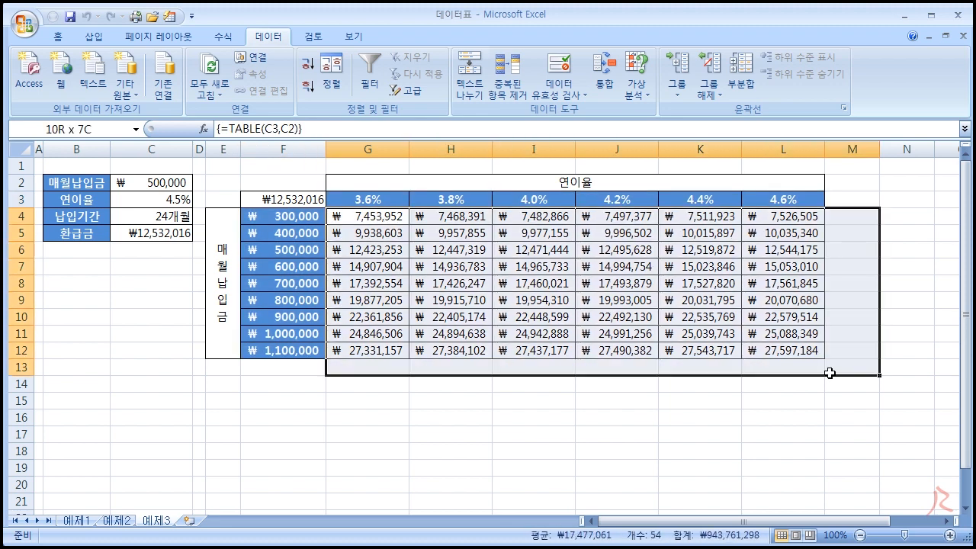
key("Delete")
left_click(410, 305)
- Generate a Data Table on the oversized range E2:L12 with $C$3 as the row input cell and $C$2 as the column input cell
mouse_move(228, 187)
left_mouse_down()
mouse_move(819, 352)
mouse_move(227, 184)
left_mouse_up()
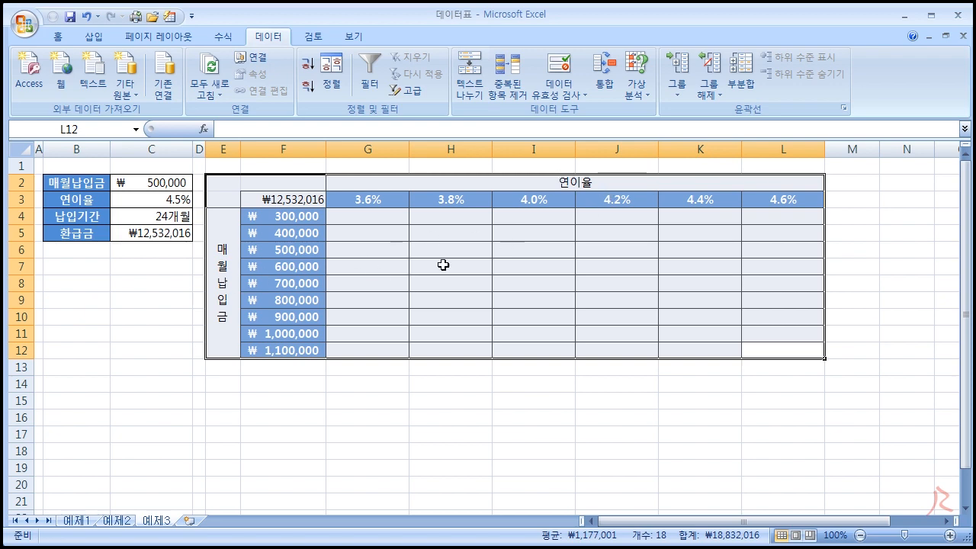
left_click(635, 85)
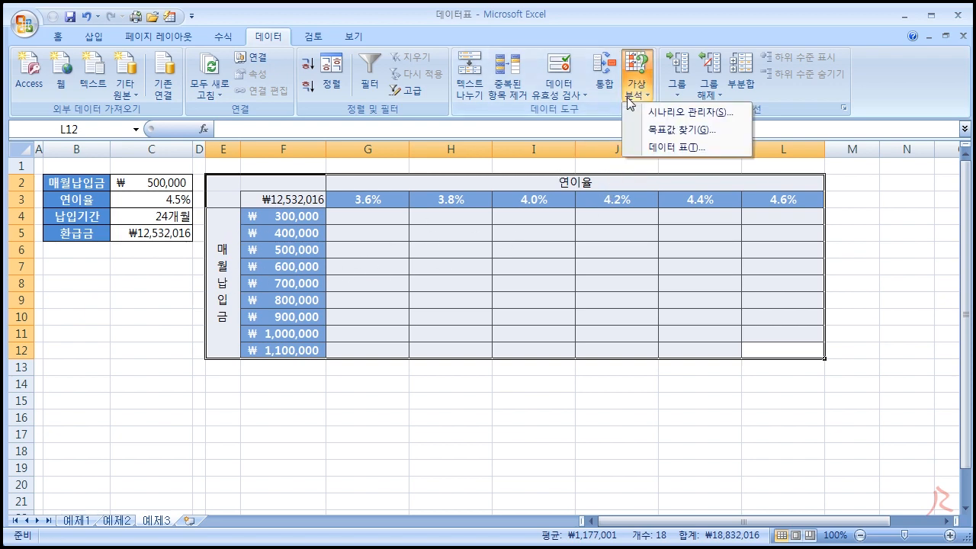
left_click(649, 144)
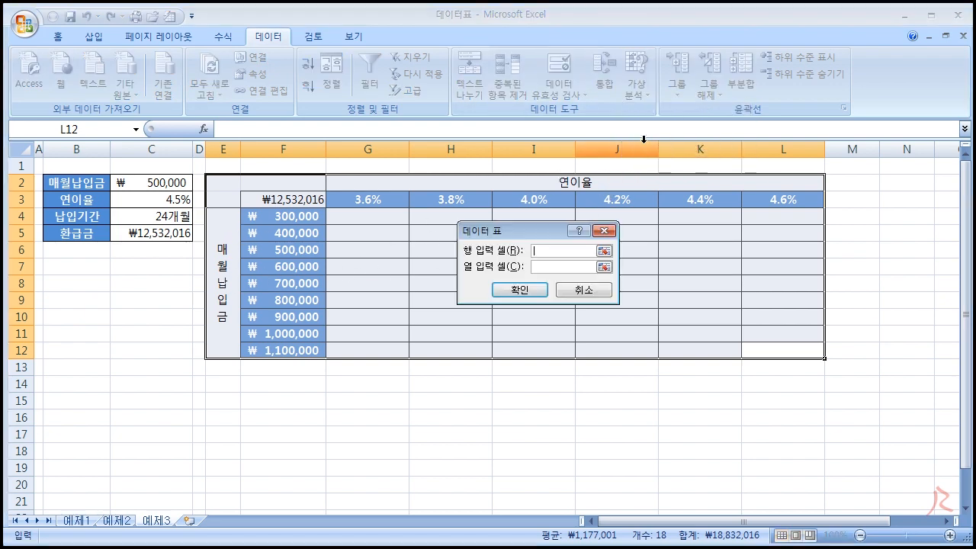
left_click(141, 202)
left_click(544, 268)
left_click(122, 185)
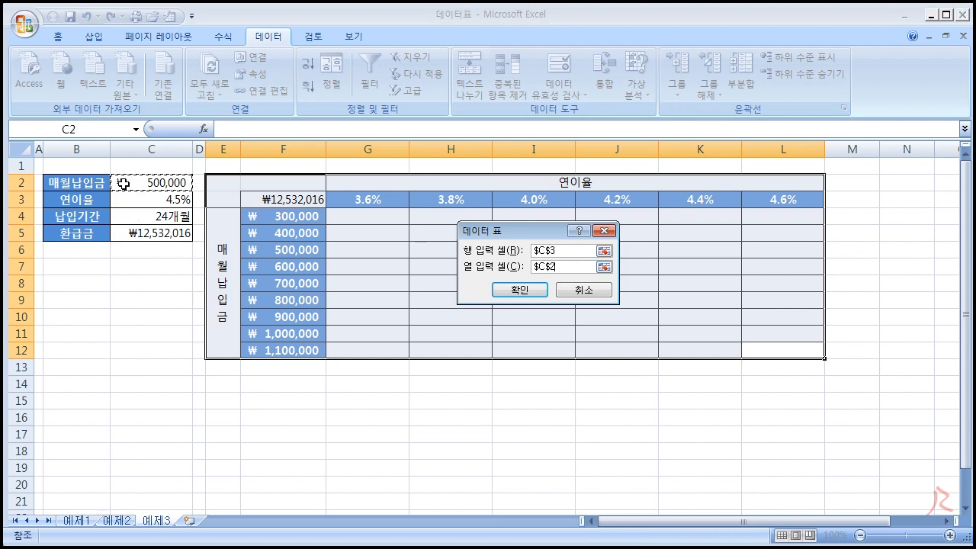
left_click(520, 290)
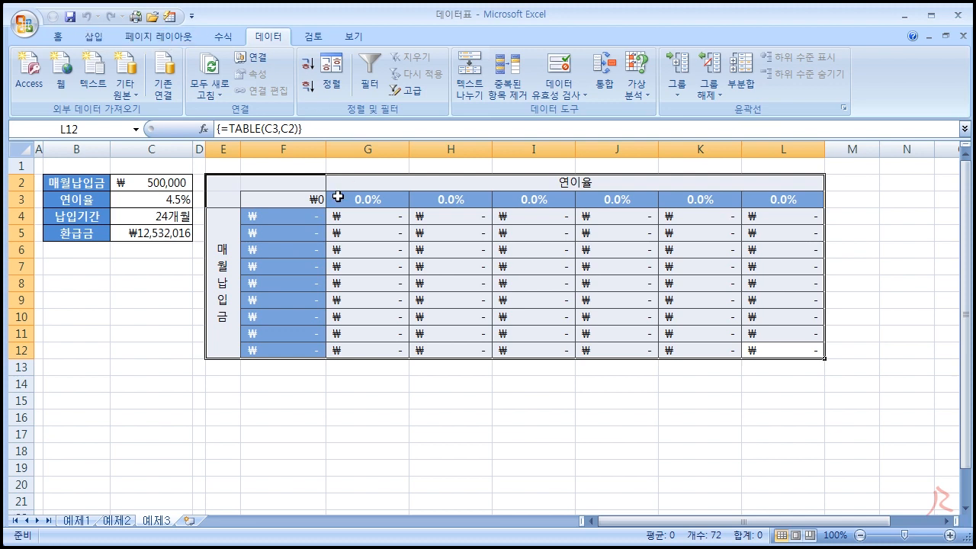
- Examine the cells generated from the oversized selection, then highlight F3:L12 as the range the data table needs
left_click(398, 288)
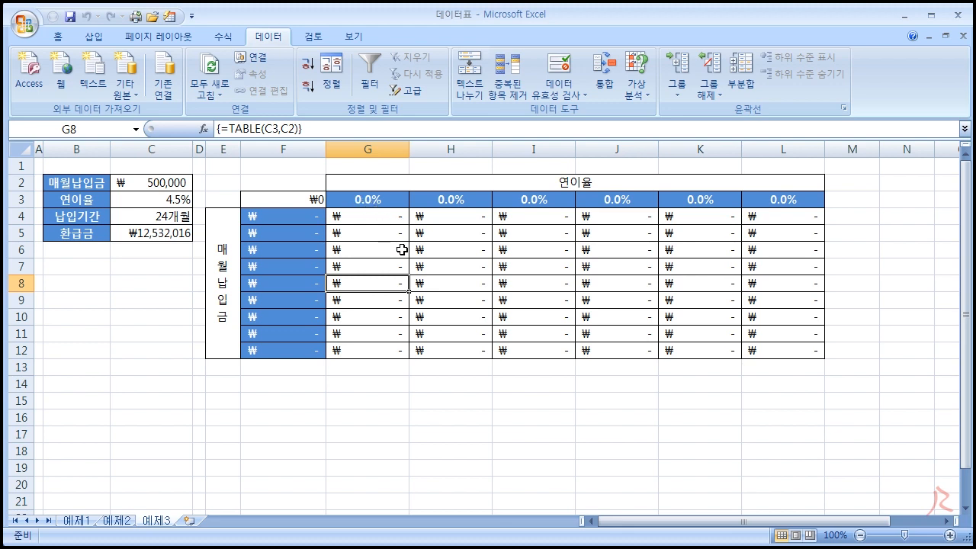
left_click(428, 386)
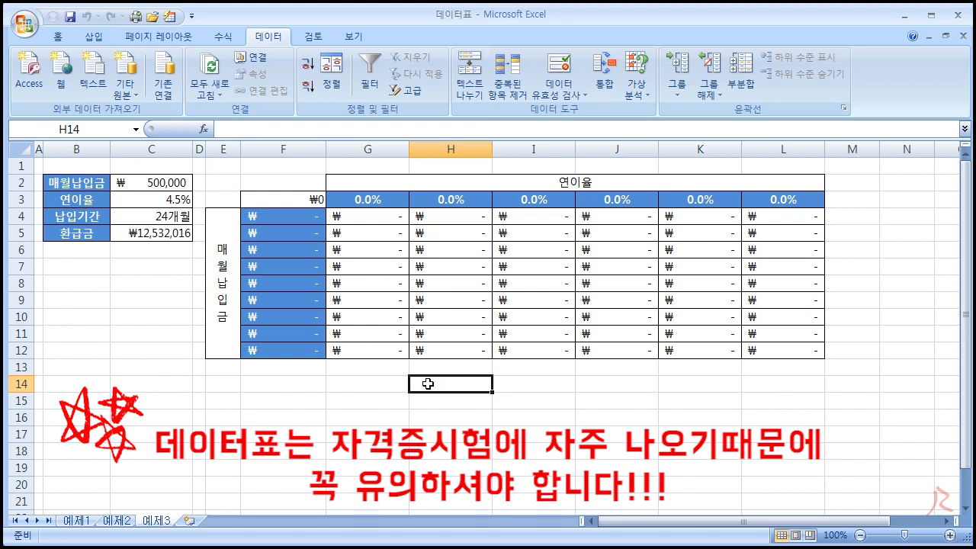
left_click(363, 395)
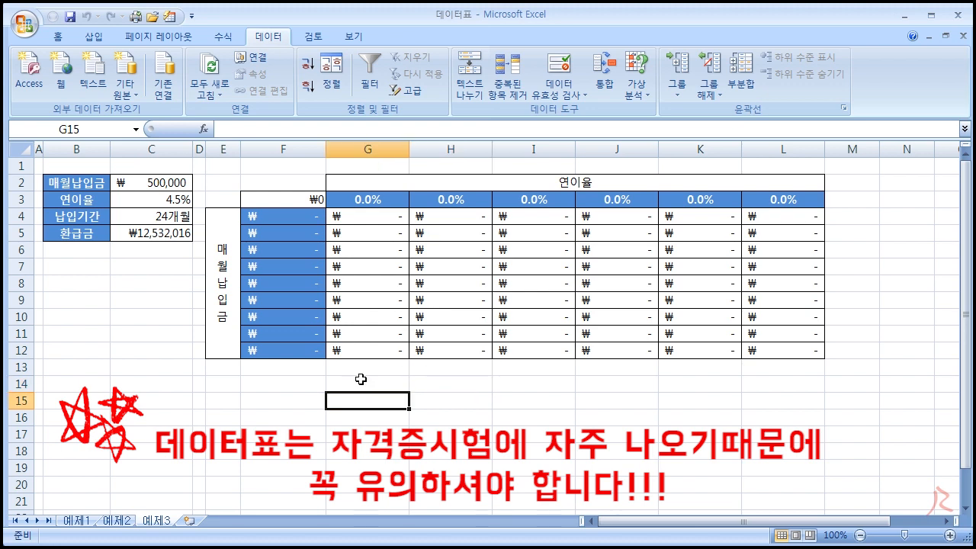
left_click(367, 385)
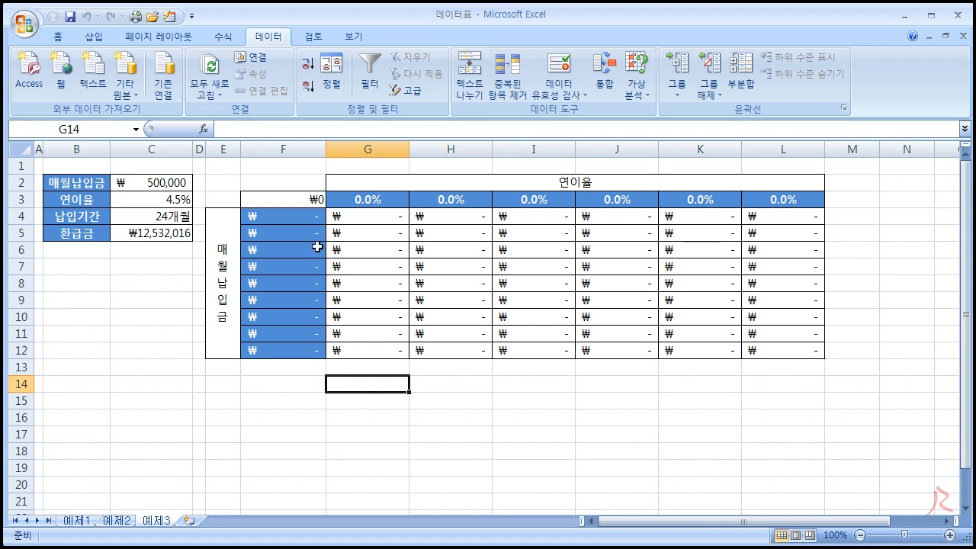
left_click_drag(275, 201, 769, 349)
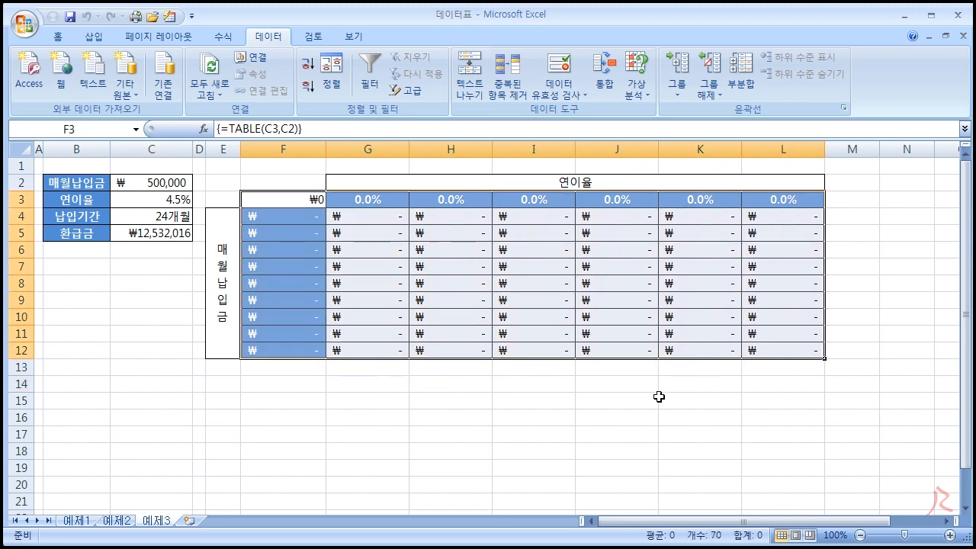
left_click(614, 405)
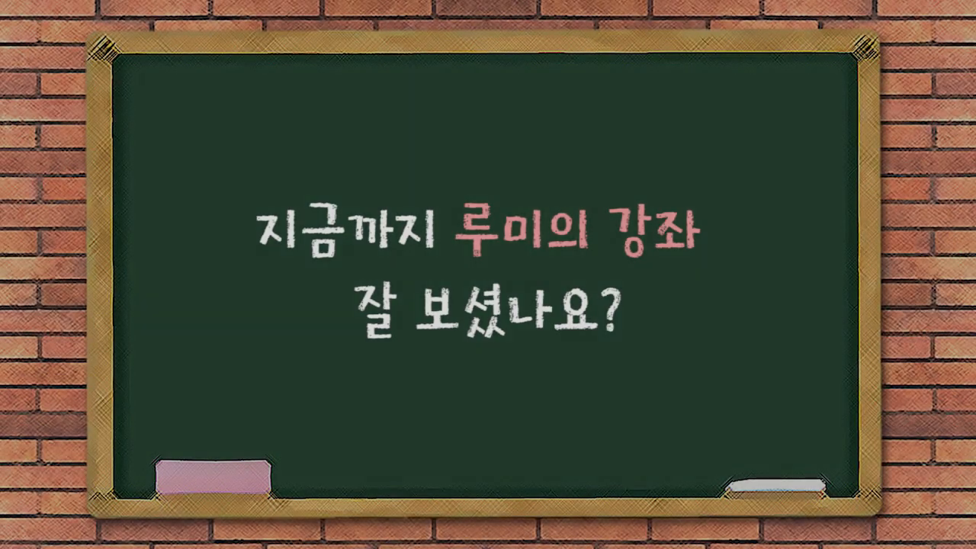